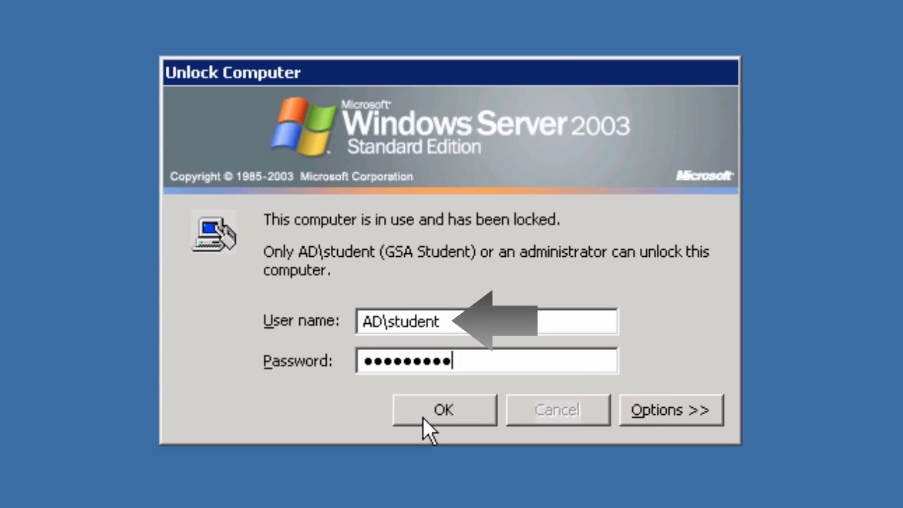
Step: Unlock the computer, launch Firefox and load the bookmarked sydney:3001 - ntlm SharePoint site
{"action": "left_click", "coordinate": [423, 416]}
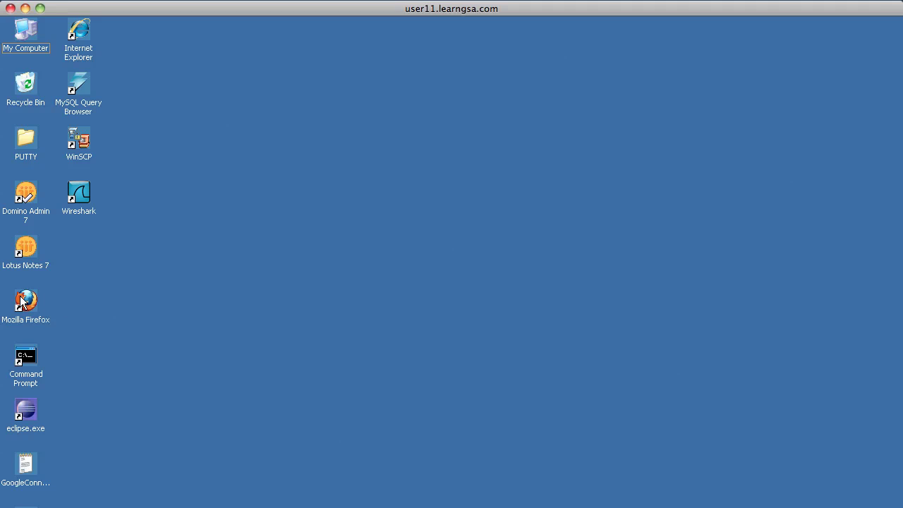
{"action": "left_click", "coordinate": [22, 302]}
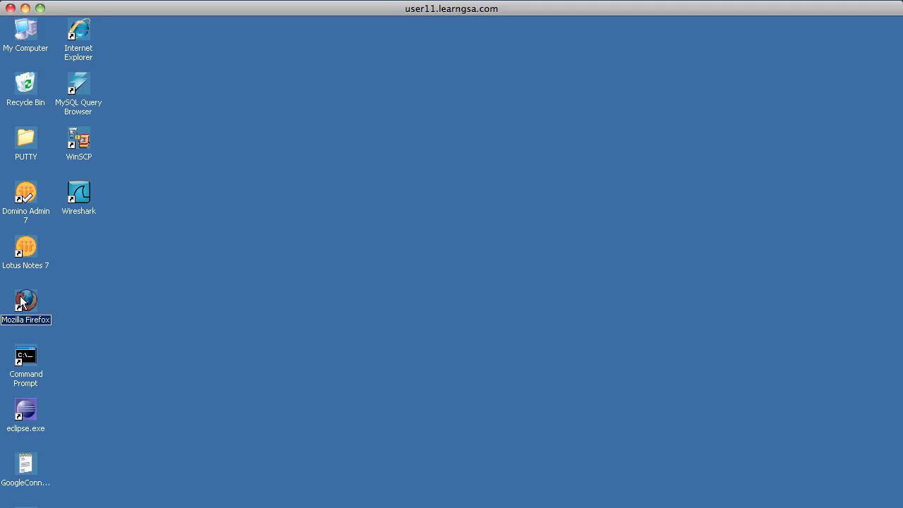
{"action": "double_click", "coordinate": [22, 302]}
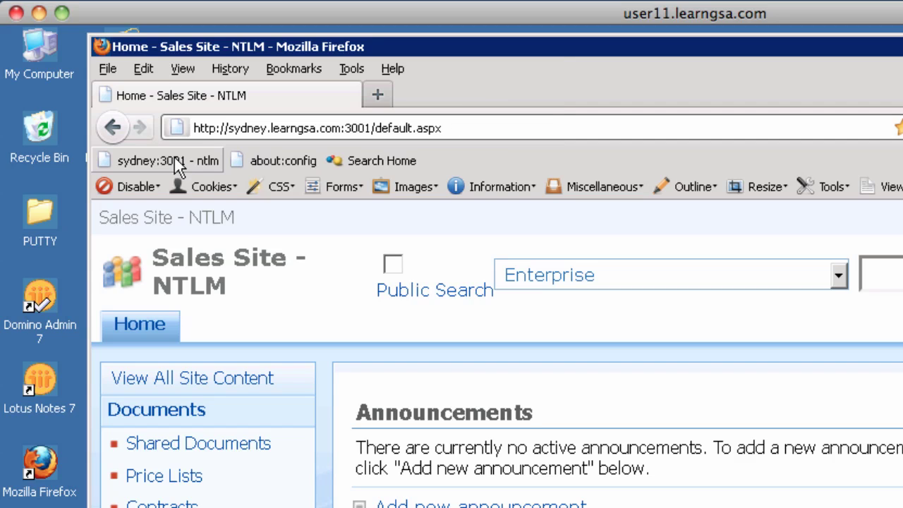
{"action": "left_click", "coordinate": [174, 157]}
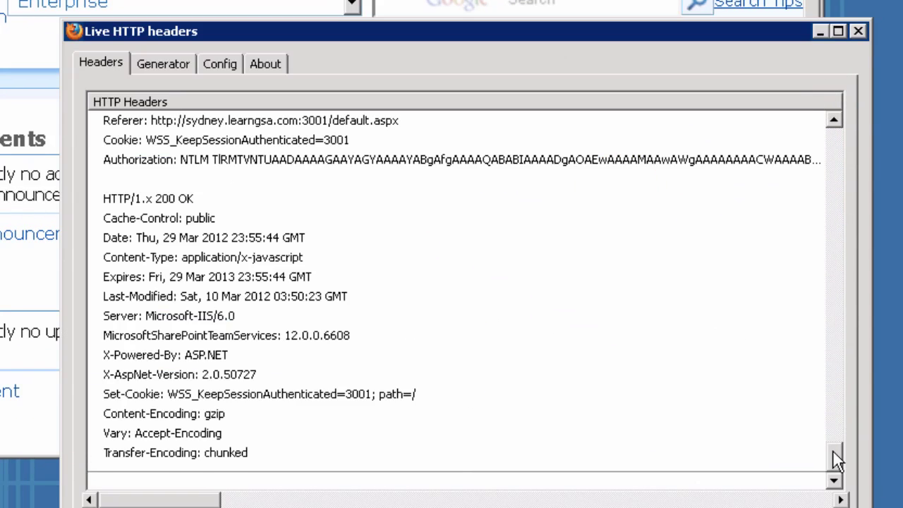
Step: Examine the captured HTTP headers for the 401 response, the WWW-Authenticate header and the NTLM Authorization header
{"action": "left_click_drag", "start_coordinate": [837, 460], "coordinate": [846, 133]}
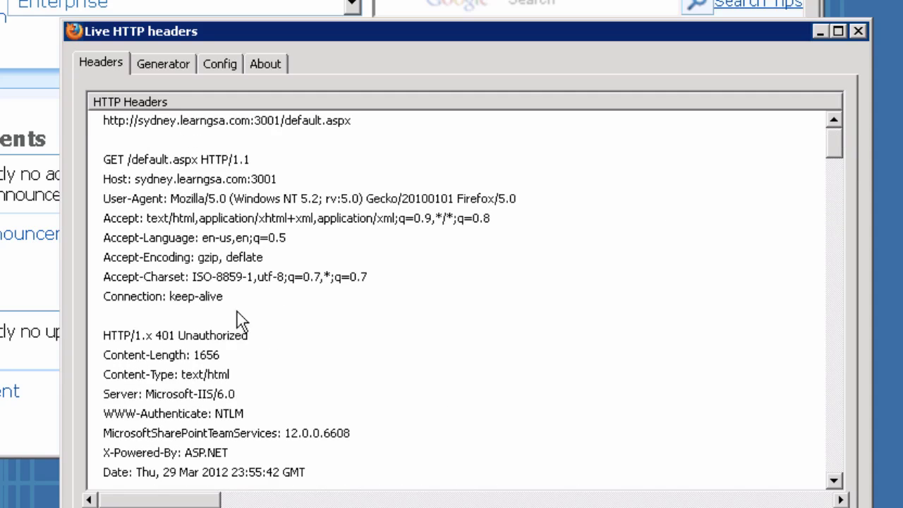
{"action": "left_click", "coordinate": [193, 332]}
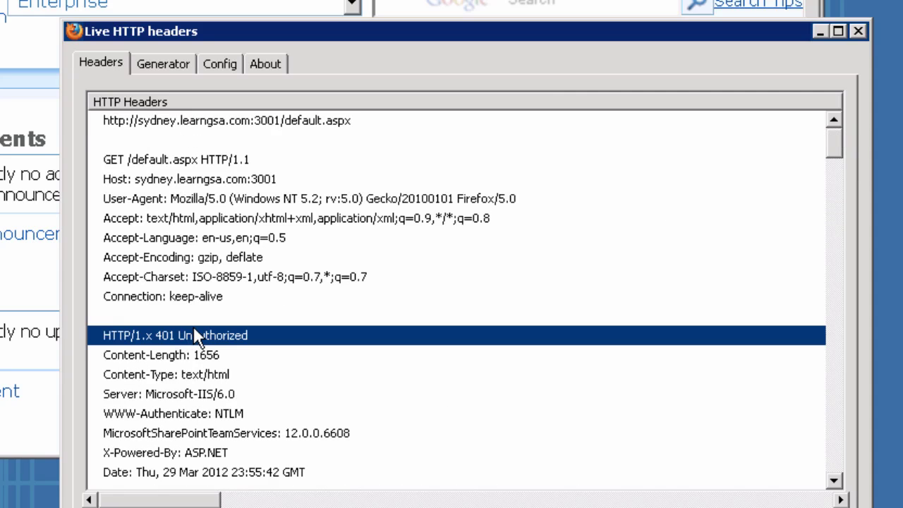
{"action": "left_click", "coordinate": [220, 413]}
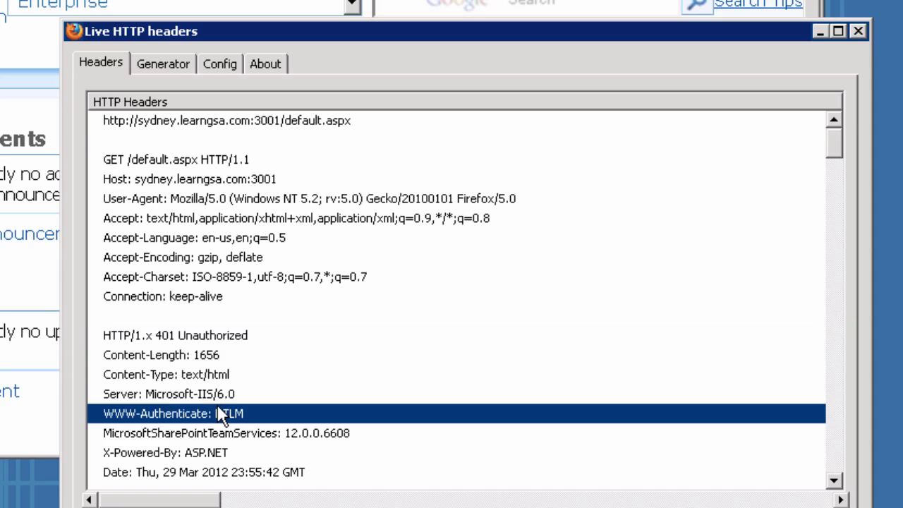
{"action": "scroll", "coordinate": [303, 399], "scroll_direction": "down", "scroll_amount": 8}
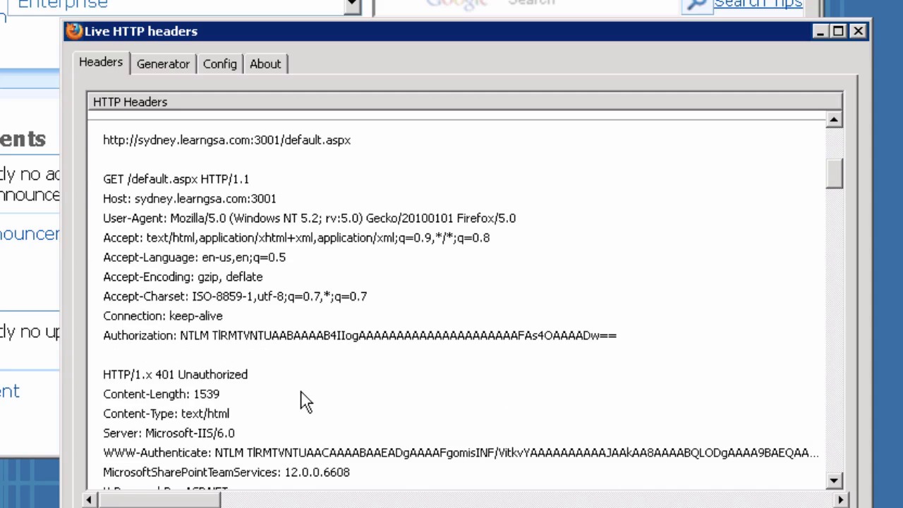
{"action": "left_click", "coordinate": [277, 344]}
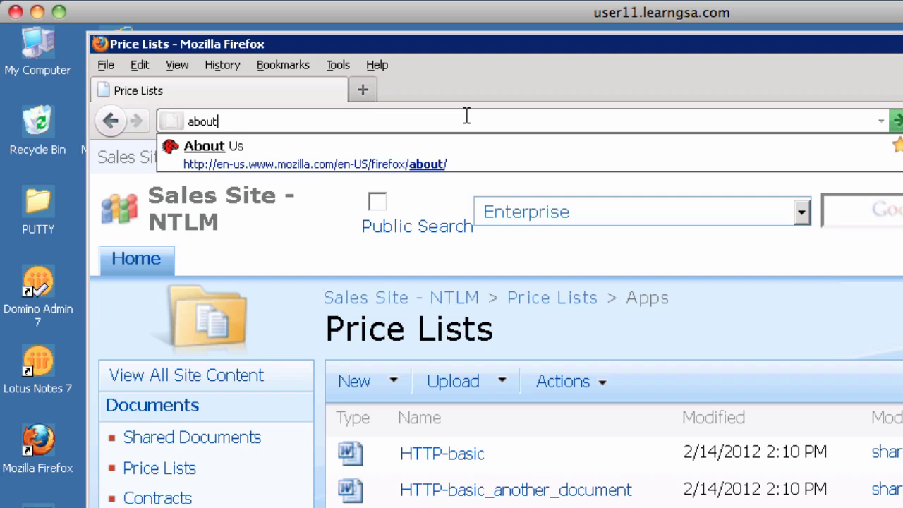
Step: Load about:config in Firefox, accept the warning and filter the preferences by ntlm
{"action": "type", "text": "config"}
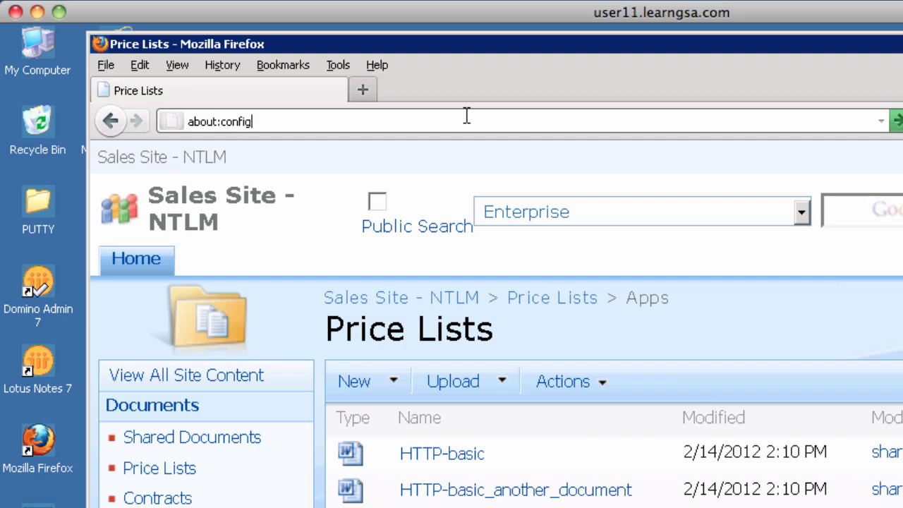
{"action": "key", "text": "Return"}
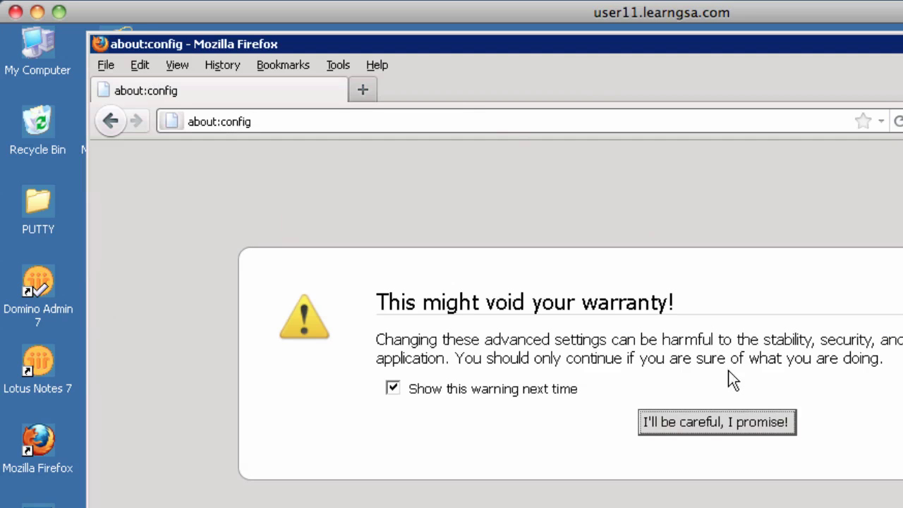
{"action": "left_click", "coordinate": [731, 422]}
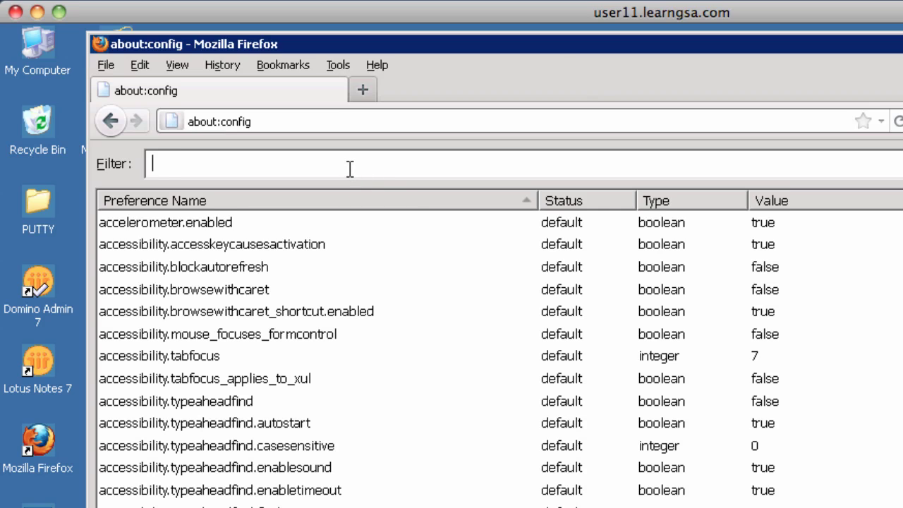
{"action": "type", "text": "ntlm"}
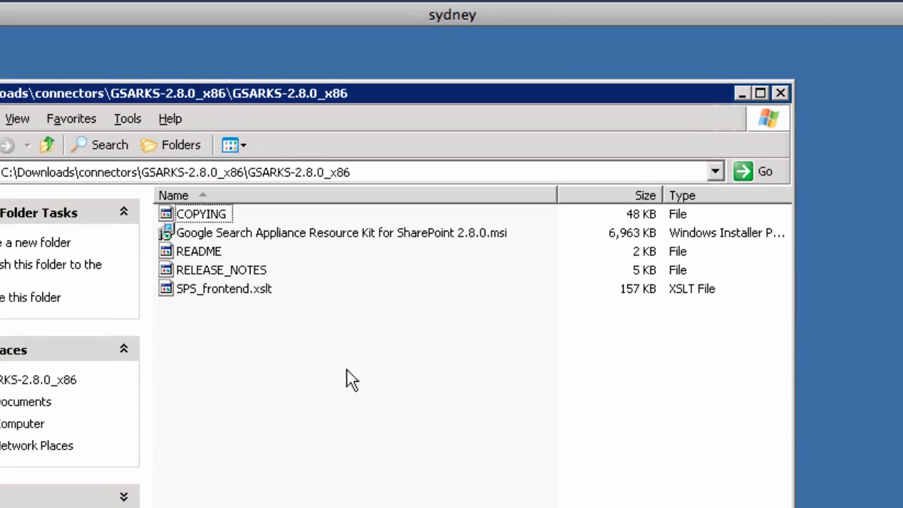
Step: Start the Google Search Appliance Resource Kit for SharePoint 2.8.0 installer, accept the license agreement and choose the Complete setup type
{"action": "double_click", "coordinate": [305, 233]}
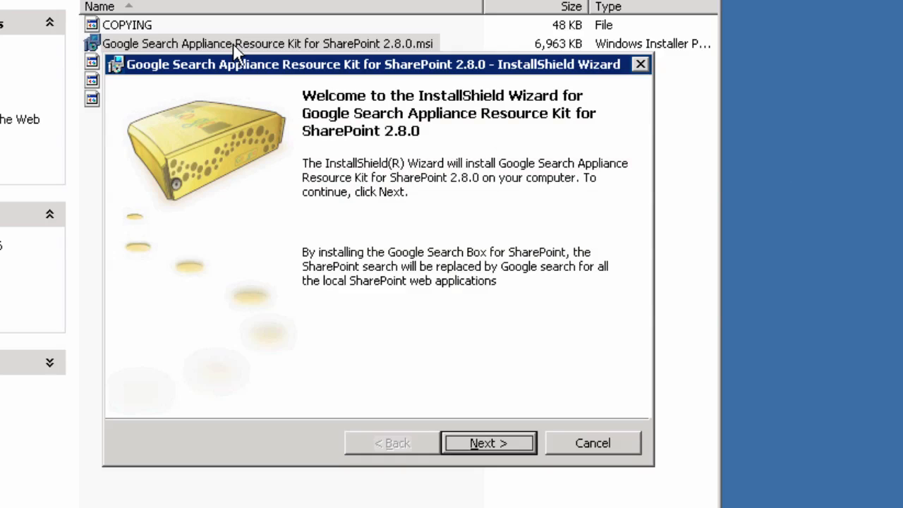
{"action": "left_click", "coordinate": [478, 445]}
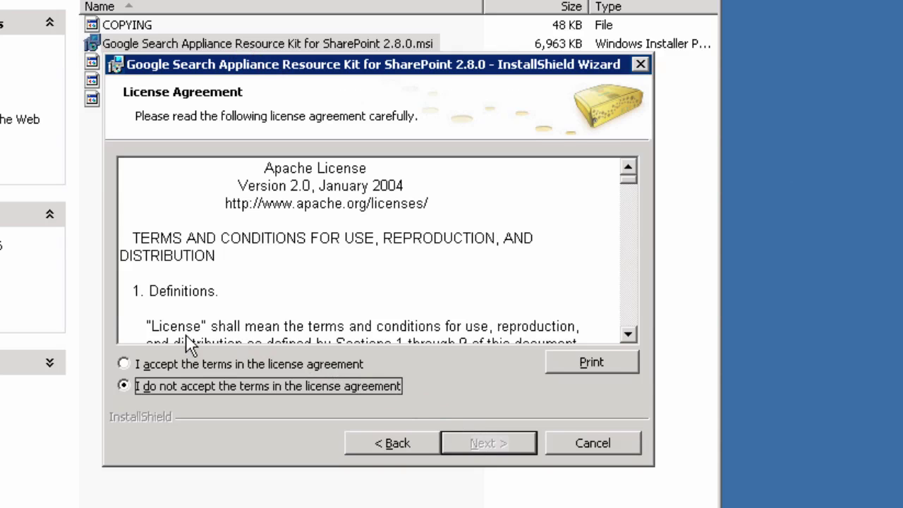
{"action": "left_click", "coordinate": [125, 364]}
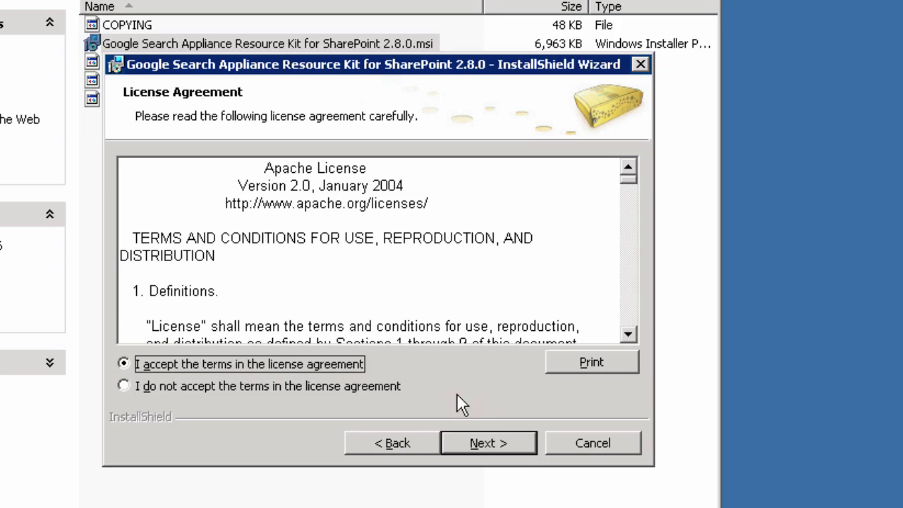
{"action": "left_click", "coordinate": [522, 450]}
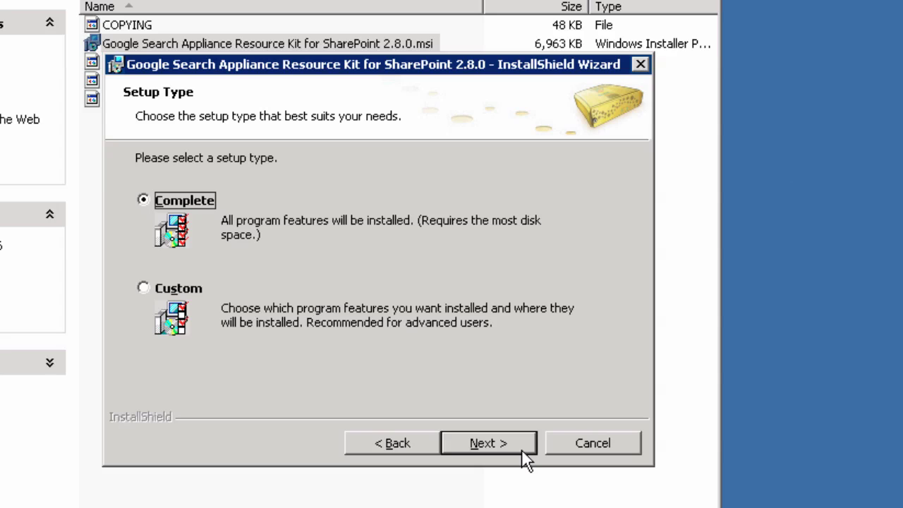
{"action": "left_click", "coordinate": [523, 452]}
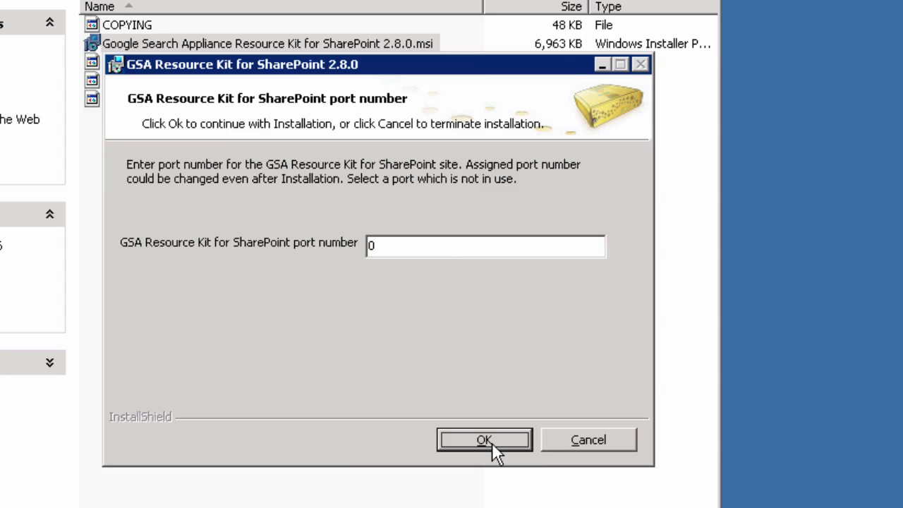
Step: Set the GSA Resource Kit for SharePoint port number to 9090 and confirm it
{"action": "left_click", "coordinate": [389, 245]}
{"action": "key", "text": "BackSpace"}
{"action": "type", "text": "9090"}
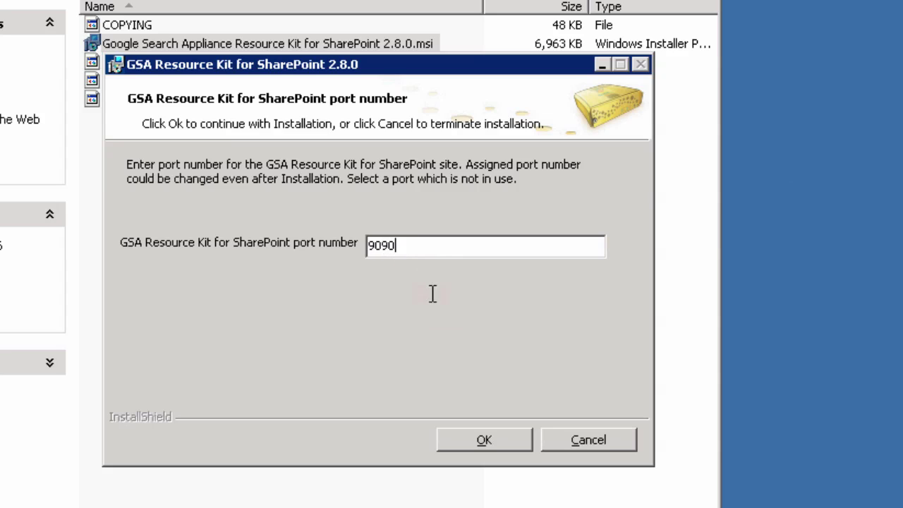
{"action": "left_click", "coordinate": [483, 439]}
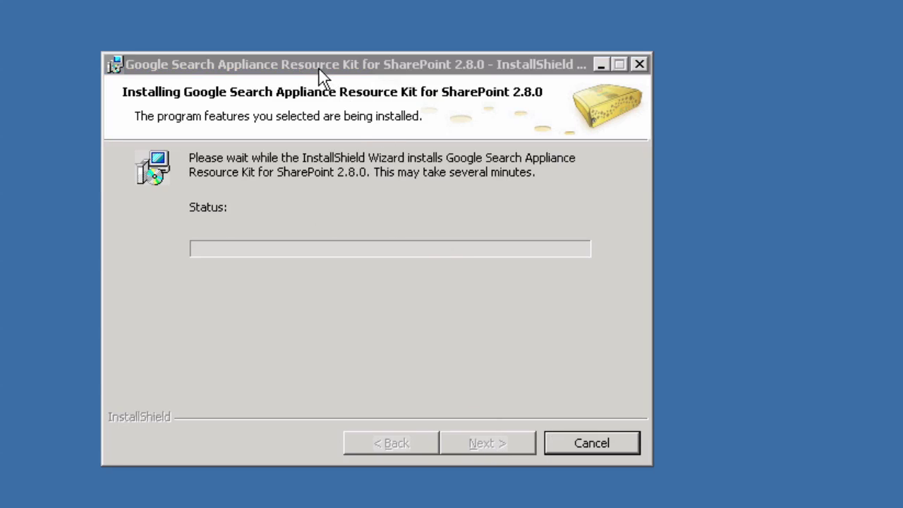
Step: Bring the SharePoint Web Applications notice in front of the installer and continue with replacing SharePoint search on the listed applications
{"action": "left_click_drag", "start_coordinate": [321, 76], "coordinate": [510, 76]}
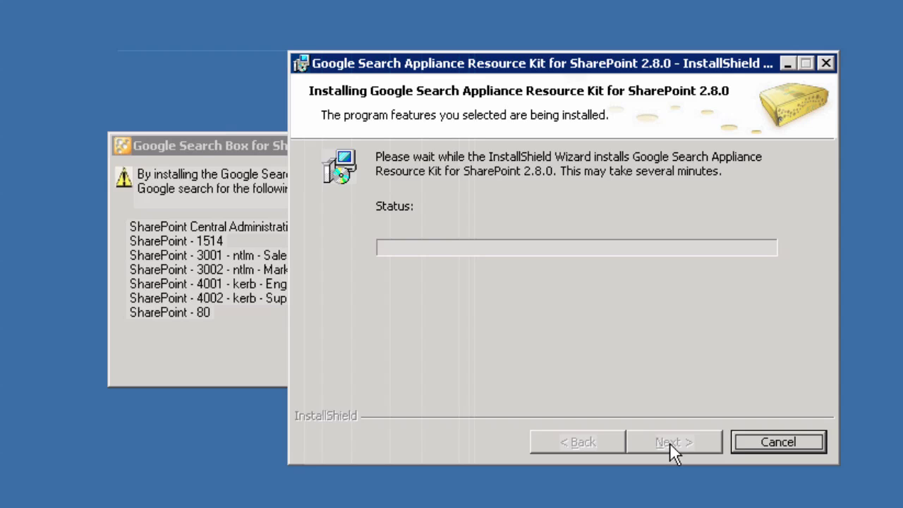
{"action": "left_click", "coordinate": [267, 145]}
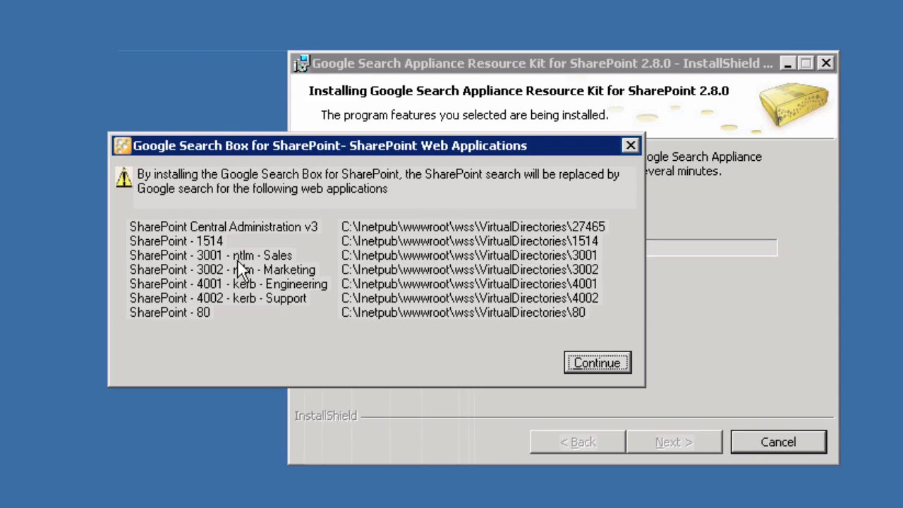
{"action": "left_click", "coordinate": [603, 358]}
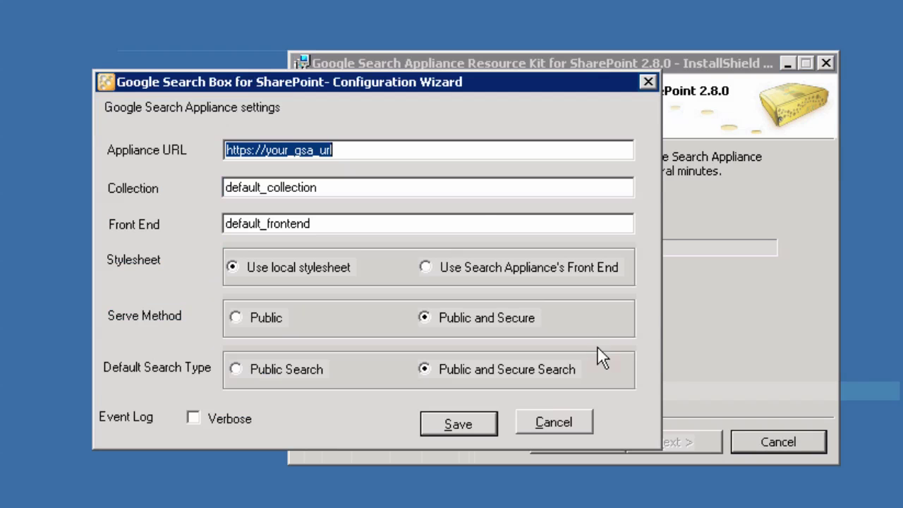
{"action": "left_click", "coordinate": [339, 151]}
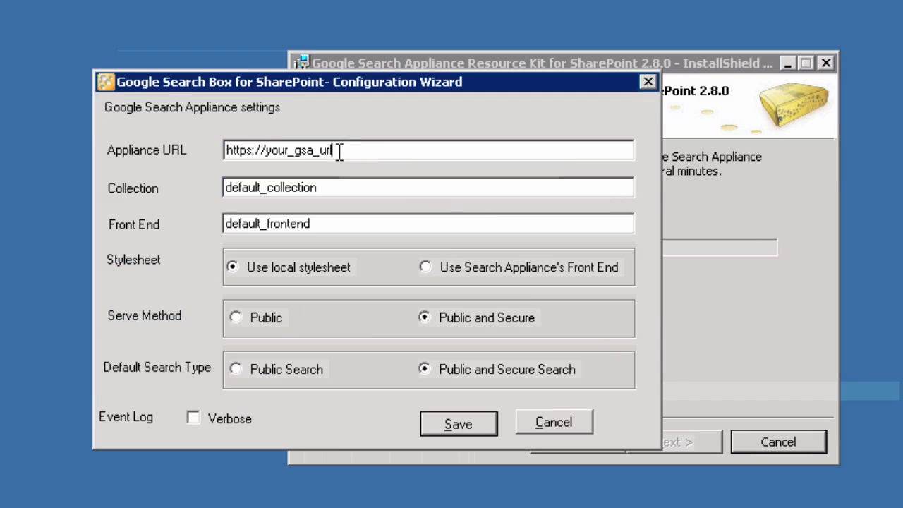
{"action": "key", "text": "BackSpace"}
{"action": "key", "text": "BackSpace"}
{"action": "key", "text": "BackSpace"}
{"action": "key", "text": "BackSpace"}
{"action": "key", "text": "BackSpace"}
{"action": "key", "text": "BackSpace"}
{"action": "key", "text": "BackSpace"}
{"action": "key", "text": "BackSpace"}
{"action": "key", "text": "BackSpace"}
{"action": "key", "text": "BackSpace"}
{"action": "key", "text": "BackSpace"}
{"action": "key", "text": "BackSpace"}
{"action": "type", "text": "gsa11.learngsa.com"}
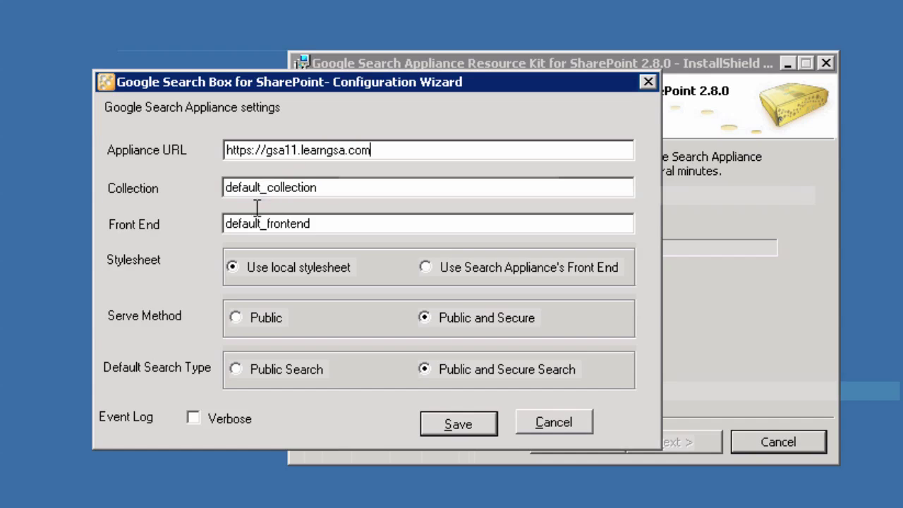
{"action": "left_click", "coordinate": [426, 266]}
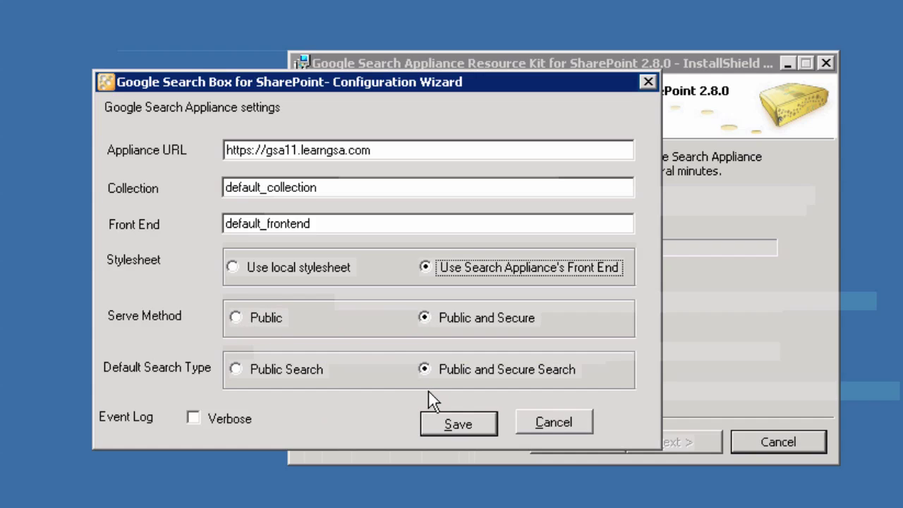
{"action": "left_click", "coordinate": [473, 424]}
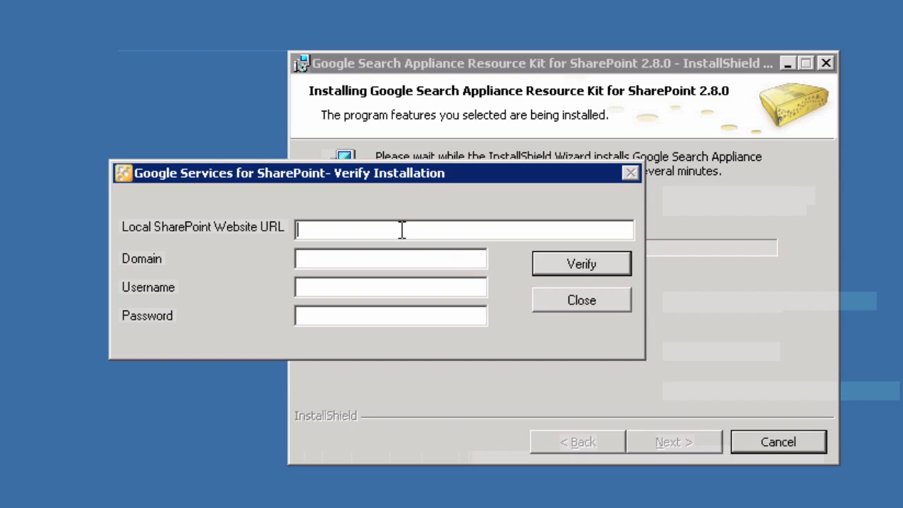
{"action": "type", "text": "http://sydn"}
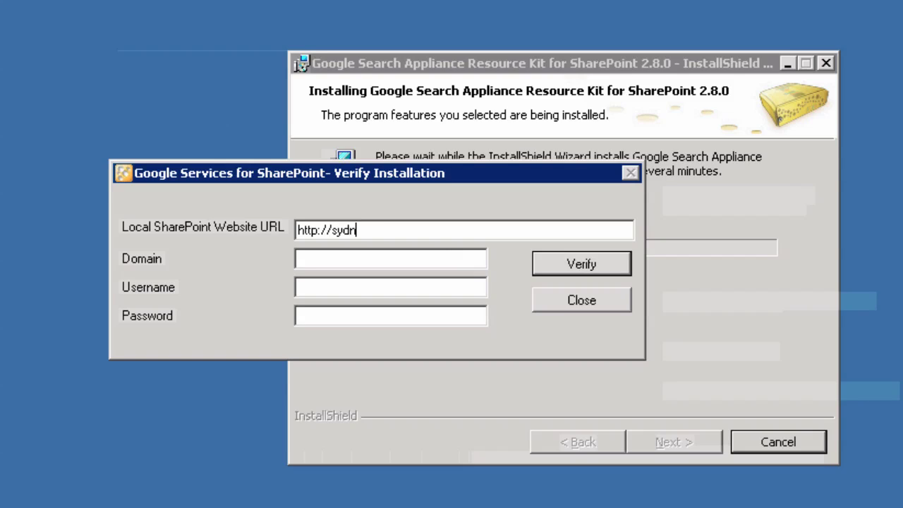
{"action": "type", "text": "ey.ad.learng"}
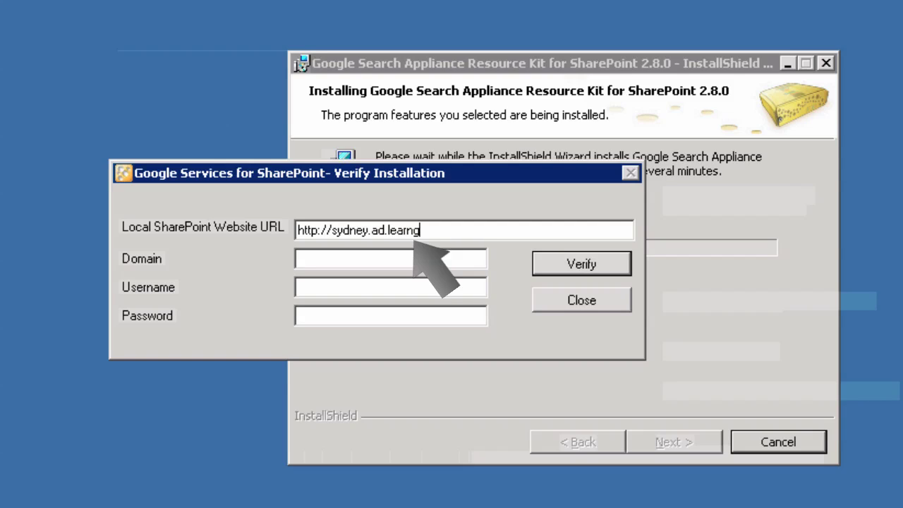
{"action": "type", "text": "sa.com:3001"}
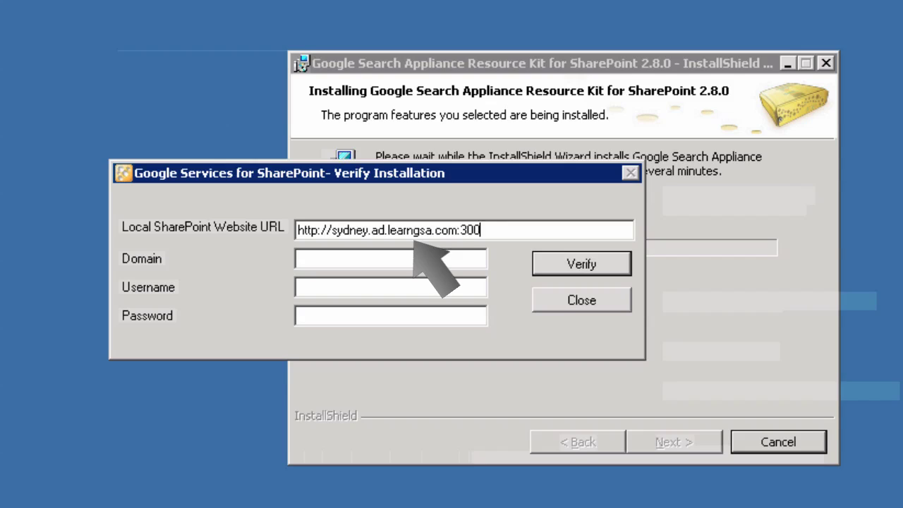
{"action": "left_click", "coordinate": [336, 259]}
{"action": "type", "text": "ad"}
{"action": "key", "text": "Tab"}
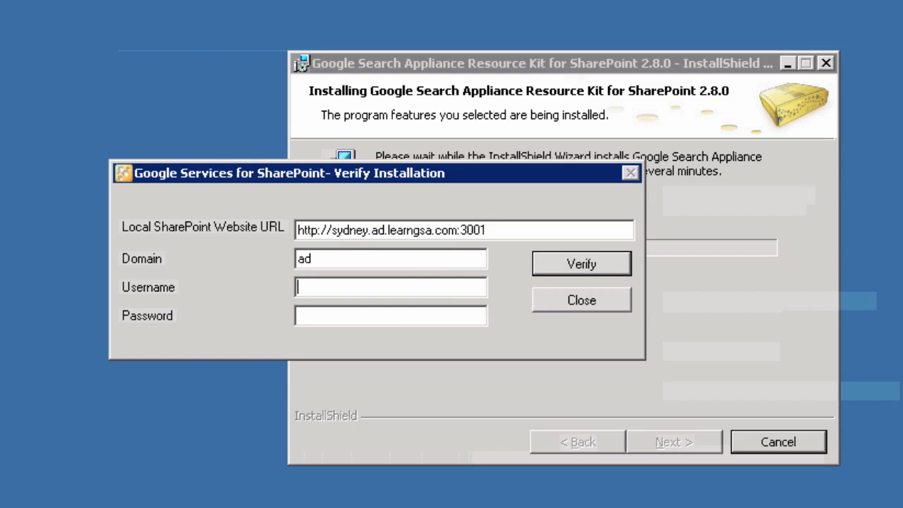
Step: Enter sharepoint-admin as the username and the account password, verify the Google Services for SharePoint connection and close the check
{"action": "type", "text": "sharepoint"}
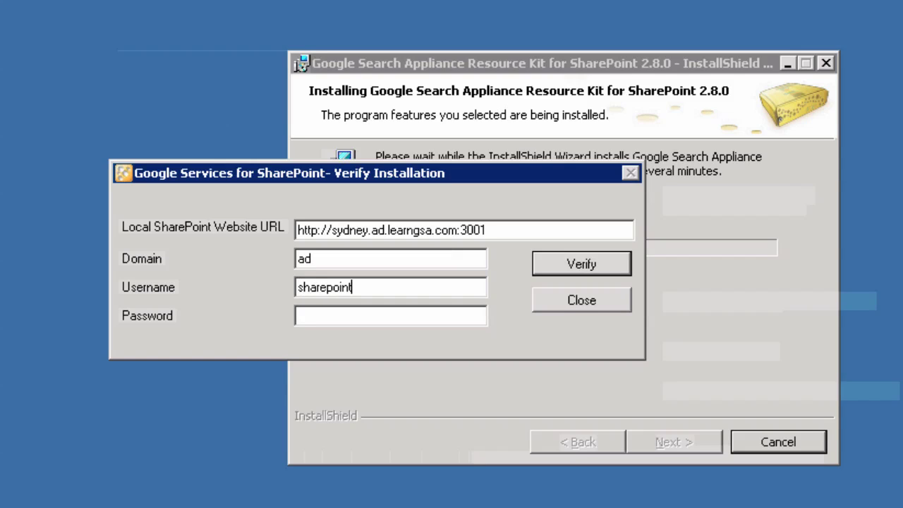
{"action": "type", "text": "-admin"}
{"action": "key", "text": "Tab"}
{"action": "type", "text": "*********"}
{"action": "left_click", "coordinate": [570, 266]}
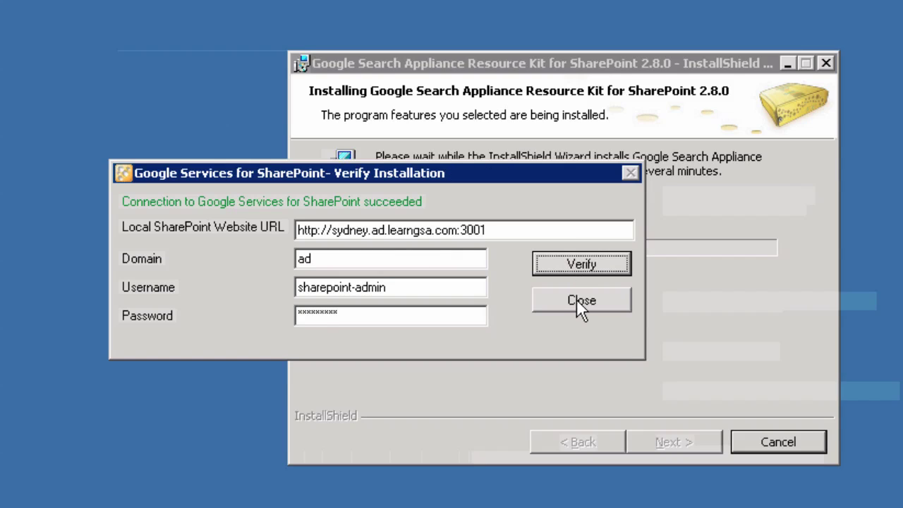
{"action": "left_click", "coordinate": [577, 299]}
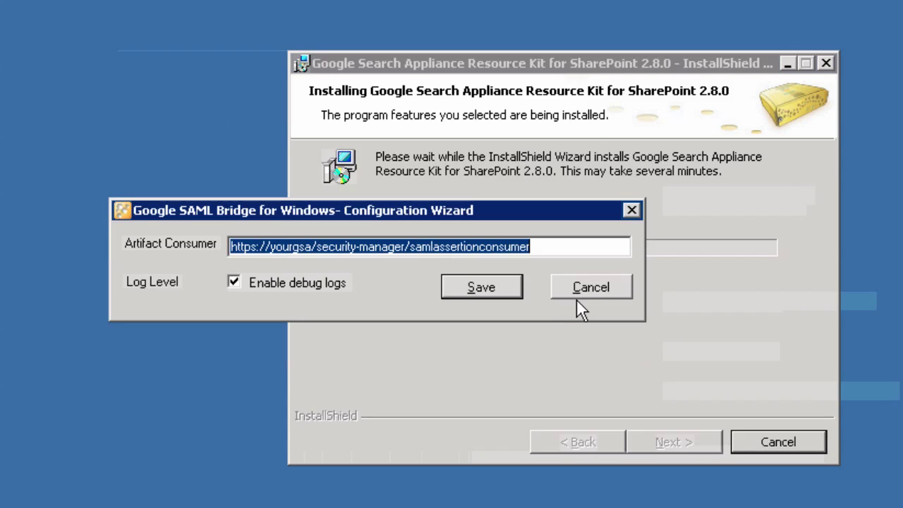
Step: Set the host in the SAML Bridge's Artifact Consumer URL to gsa11.learngsa.com
{"action": "left_click", "coordinate": [296, 246]}
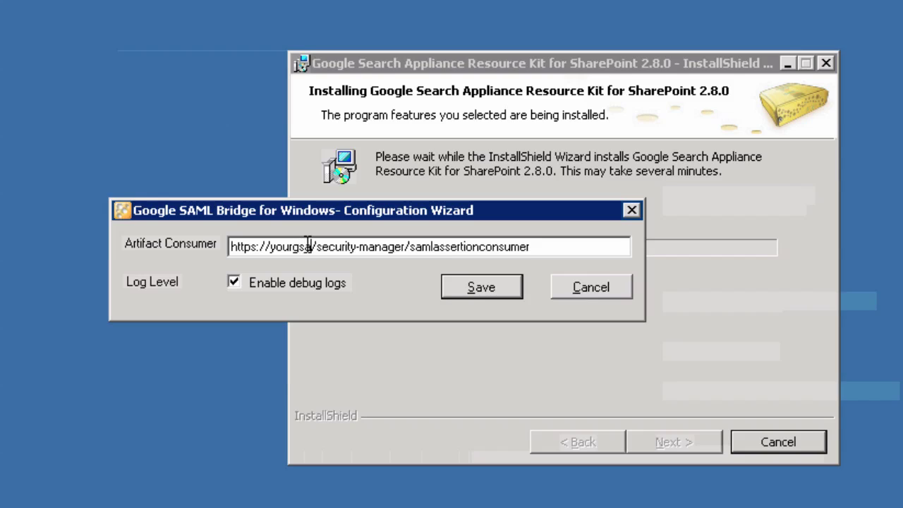
{"action": "left_click_drag", "start_coordinate": [310, 246], "coordinate": [269, 246]}
{"action": "type", "text": "gsa11.learngsa.com"}
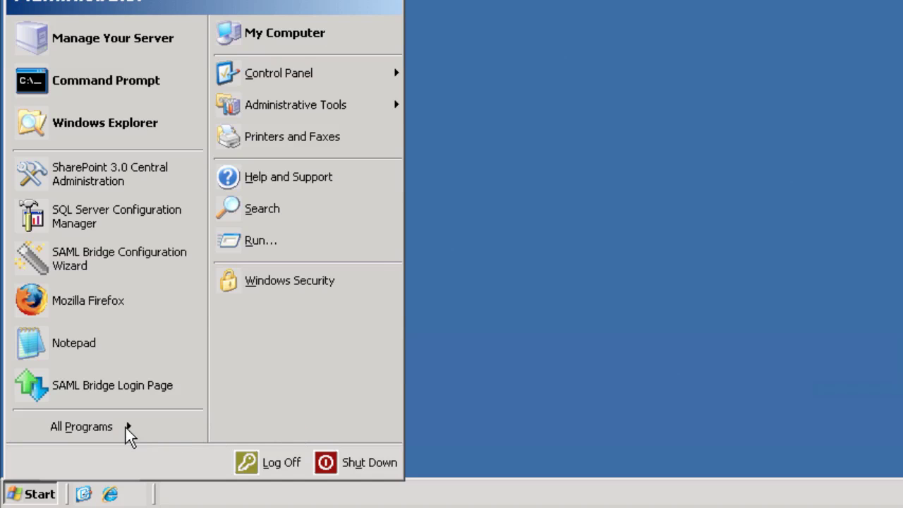
Step: Open the SAML Bridge Login Page from the GSA Resource Kit for SharePoint 2.8.0 programs and check the impersonation result
{"action": "left_click", "coordinate": [121, 430]}
{"action": "mouse_move", "coordinate": [314, 432]}
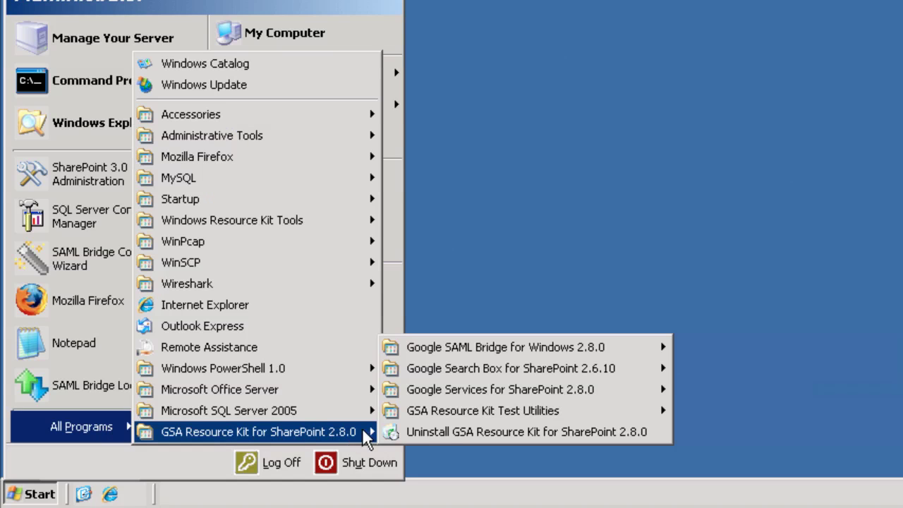
{"action": "mouse_move", "coordinate": [555, 348]}
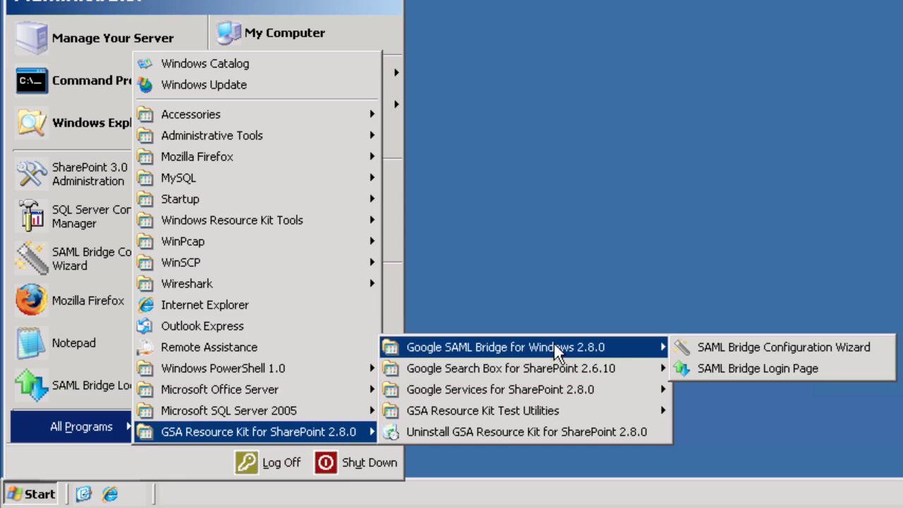
{"action": "left_click", "coordinate": [757, 367]}
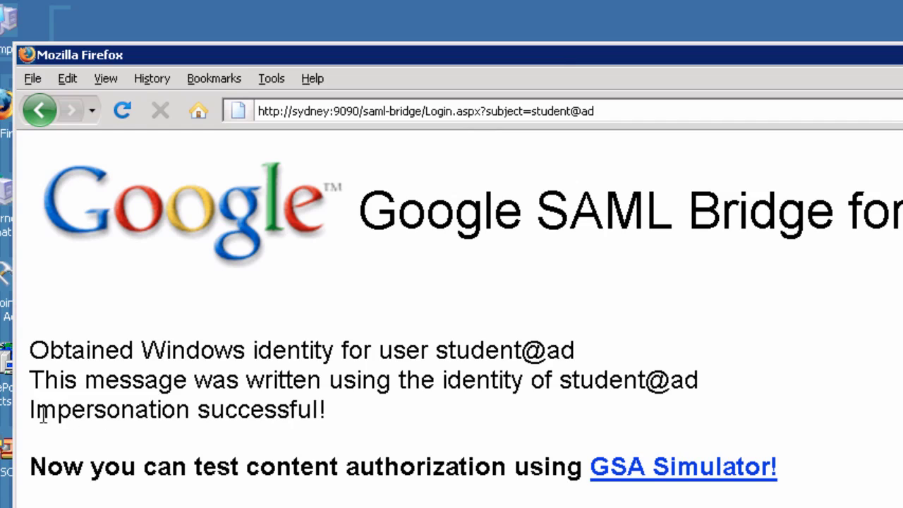
{"action": "left_click_drag", "start_coordinate": [36, 411], "coordinate": [337, 411]}
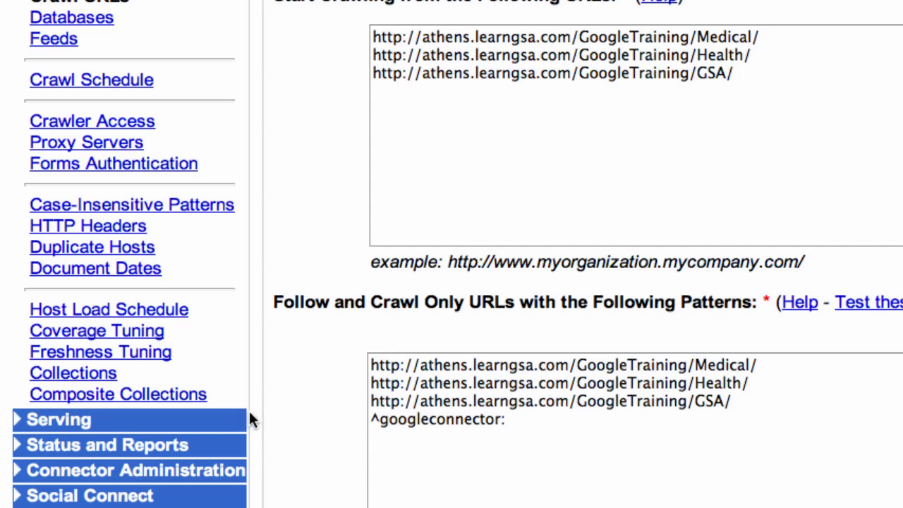
Step: Switch to the Google Search Appliance admin console and start a new connector in ConnectorManager0
{"action": "left_click", "coordinate": [162, 459]}
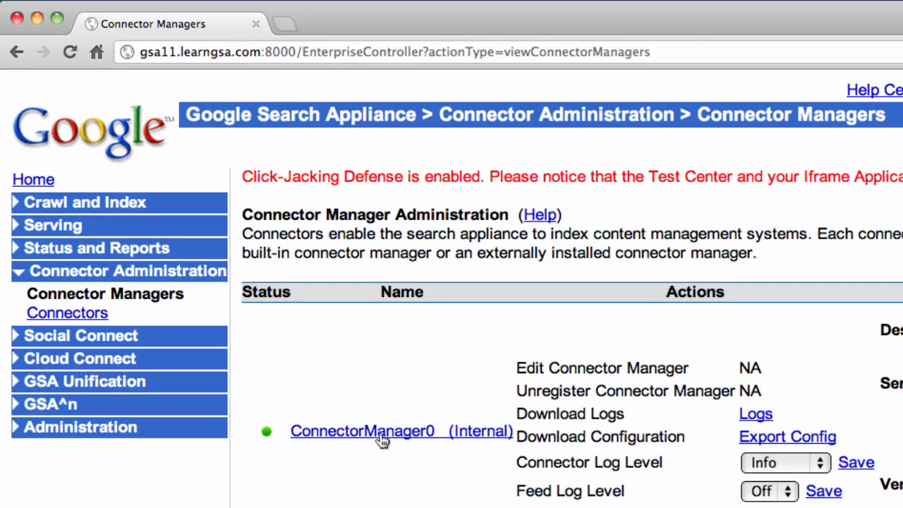
{"action": "left_click", "coordinate": [381, 438]}
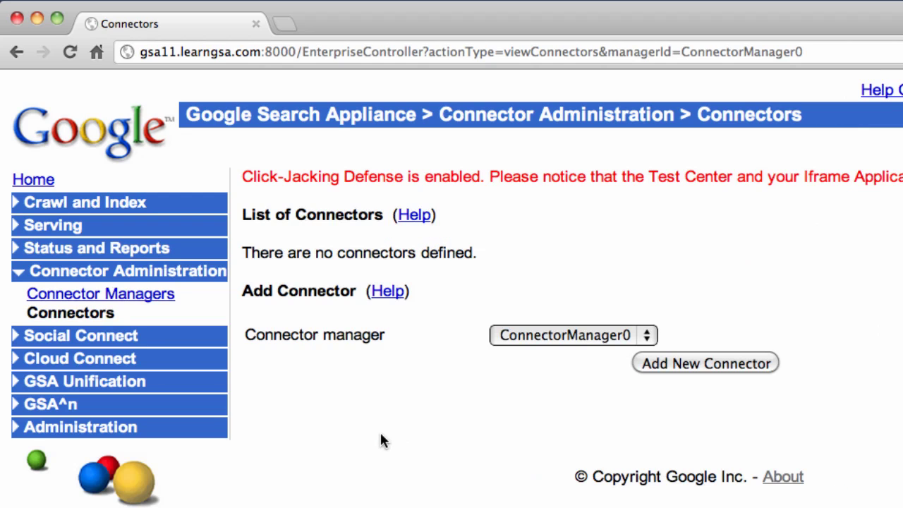
{"action": "left_click", "coordinate": [695, 362]}
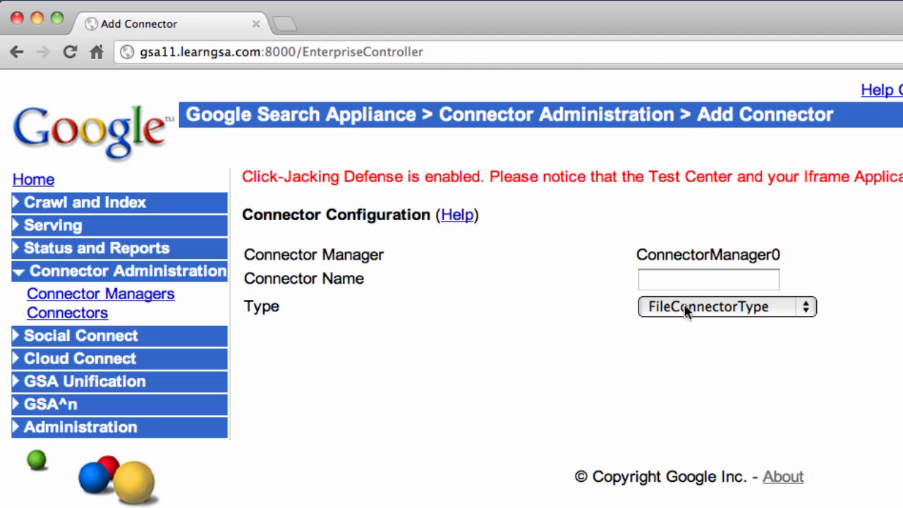
Step: Name the connector sharepoint-connector, choose the sharepoint-connector type and load its configuration form
{"action": "left_click", "coordinate": [672, 282]}
{"action": "type", "text": "sharepoint"}
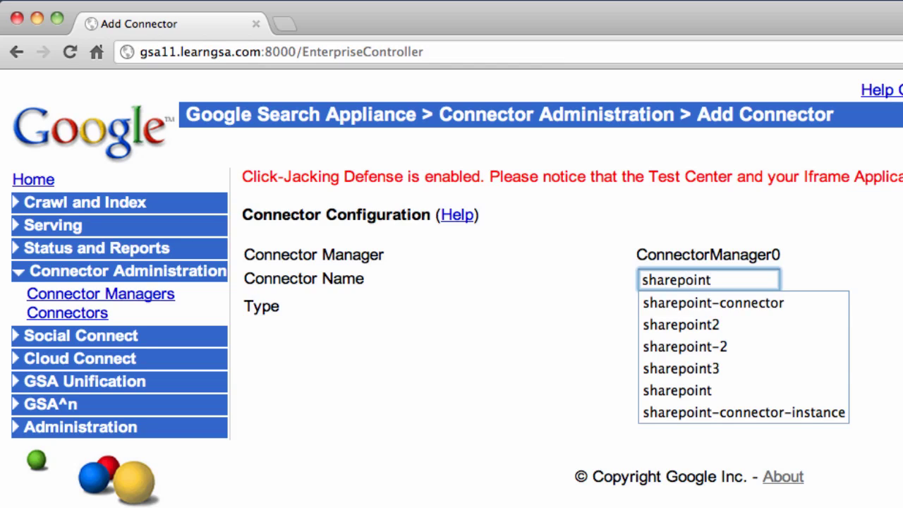
{"action": "key", "text": "Down"}
{"action": "key", "text": "Tab"}
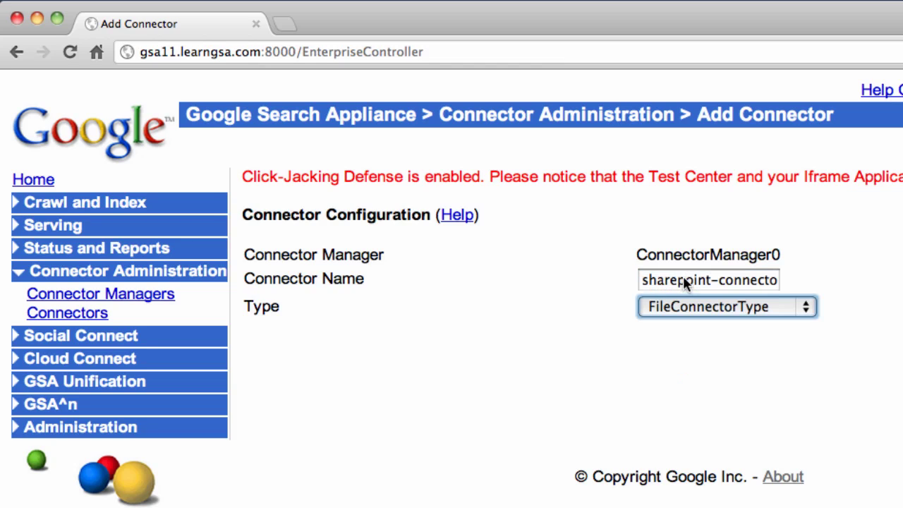
{"action": "left_click", "coordinate": [808, 309]}
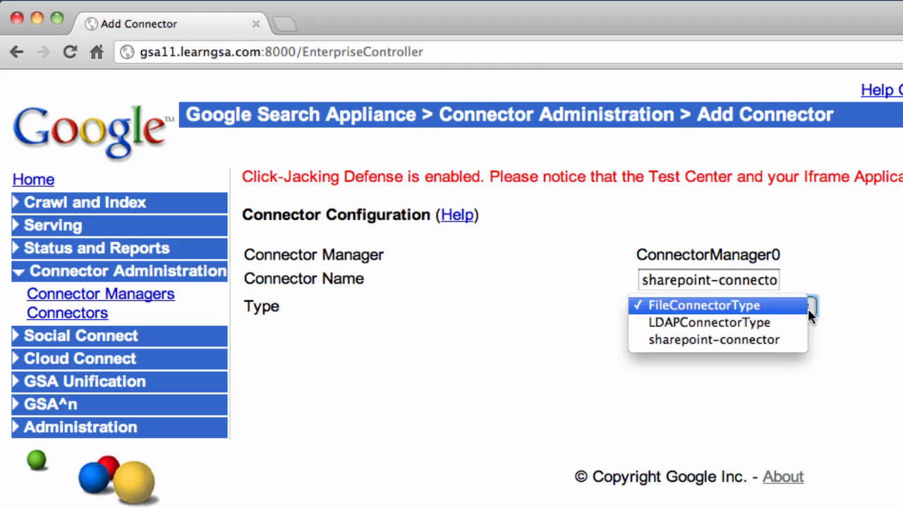
{"action": "left_click", "coordinate": [772, 338]}
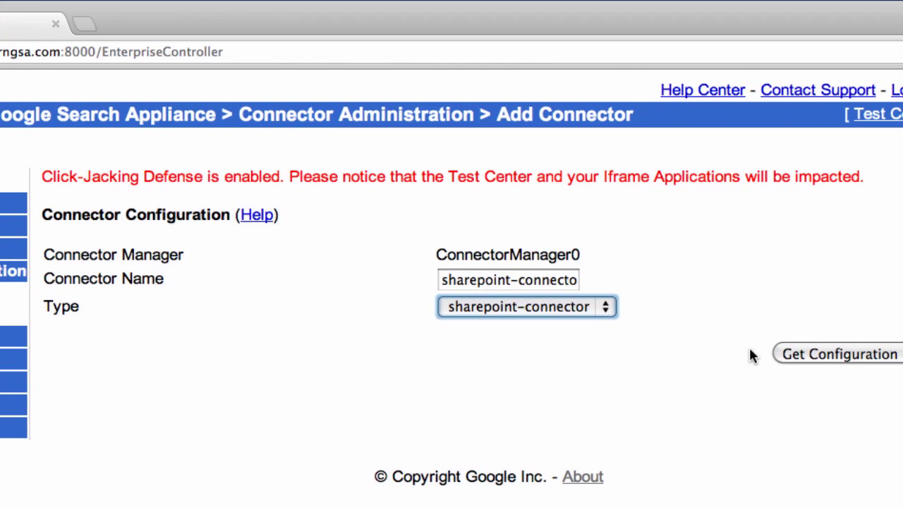
{"action": "left_click", "coordinate": [845, 355]}
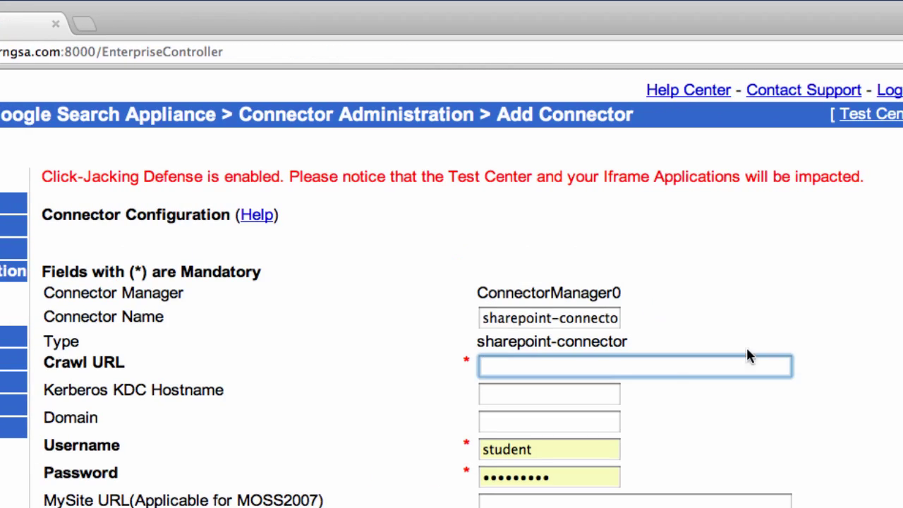
{"action": "left_click", "coordinate": [688, 363]}
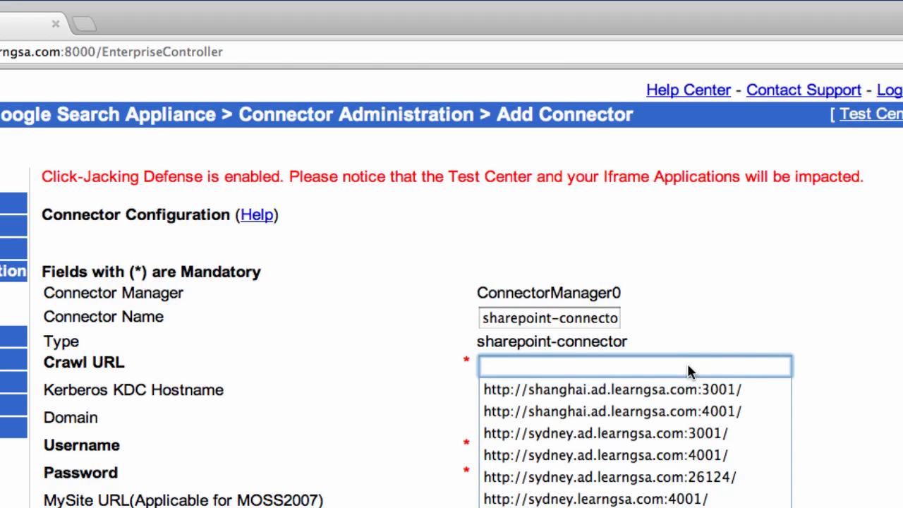
{"action": "type", "text": "http://sydney.learngsa.com:3001/"}
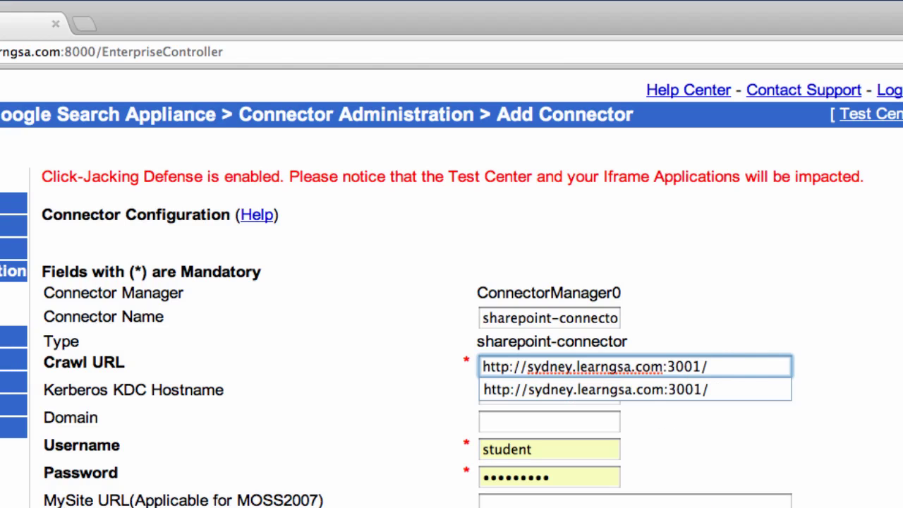
{"action": "left_click", "coordinate": [577, 367]}
{"action": "type", "text": "ad."}
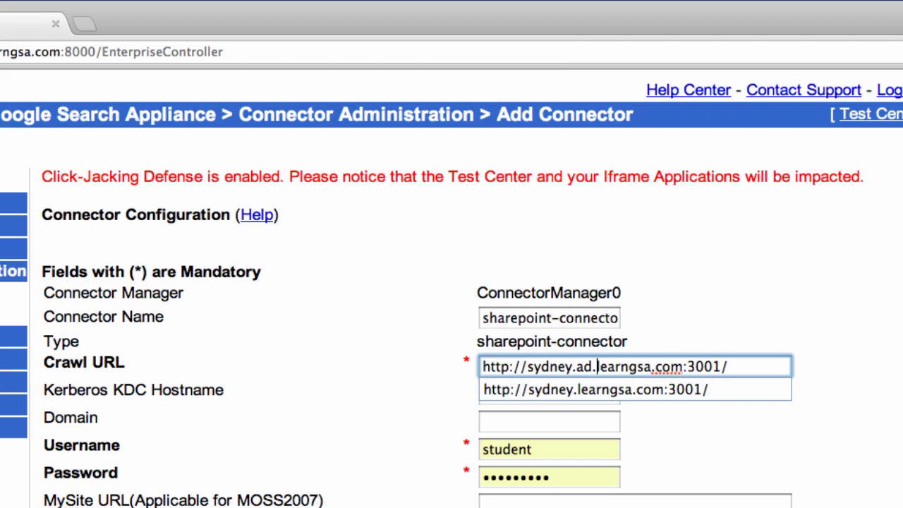
{"action": "left_click", "coordinate": [733, 364]}
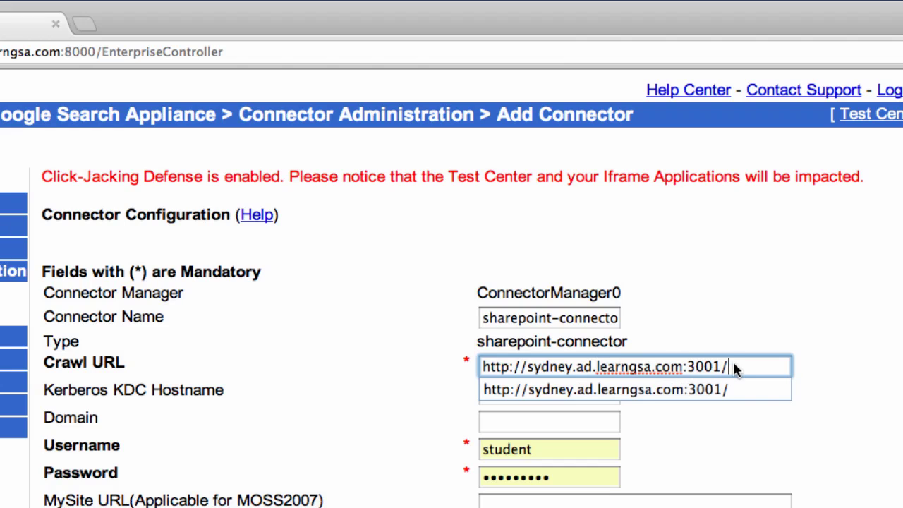
{"action": "left_click_drag", "start_coordinate": [733, 362], "coordinate": [475, 360]}
{"action": "key", "text": "super+c"}
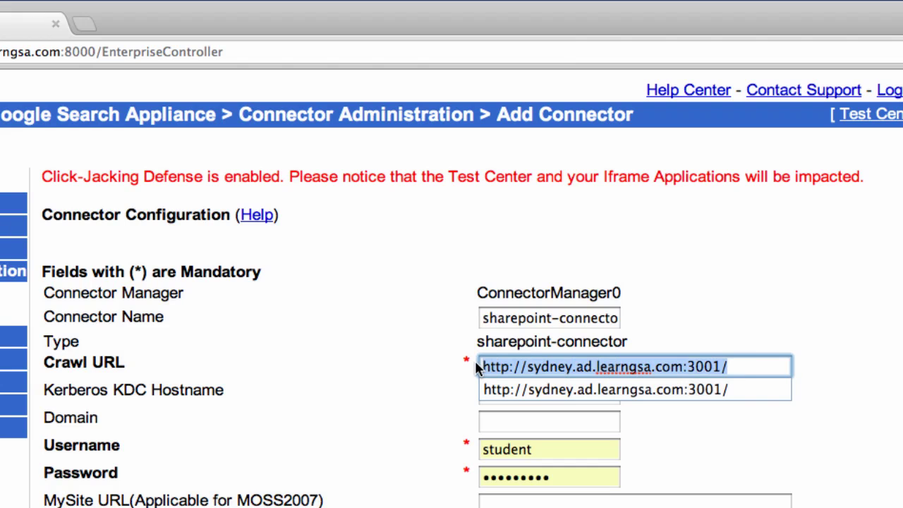
Step: Set the connector's domain to AD and its username to sharepoint-admin, and enter the account password
{"action": "left_click", "coordinate": [513, 420]}
{"action": "type", "text": "AD"}
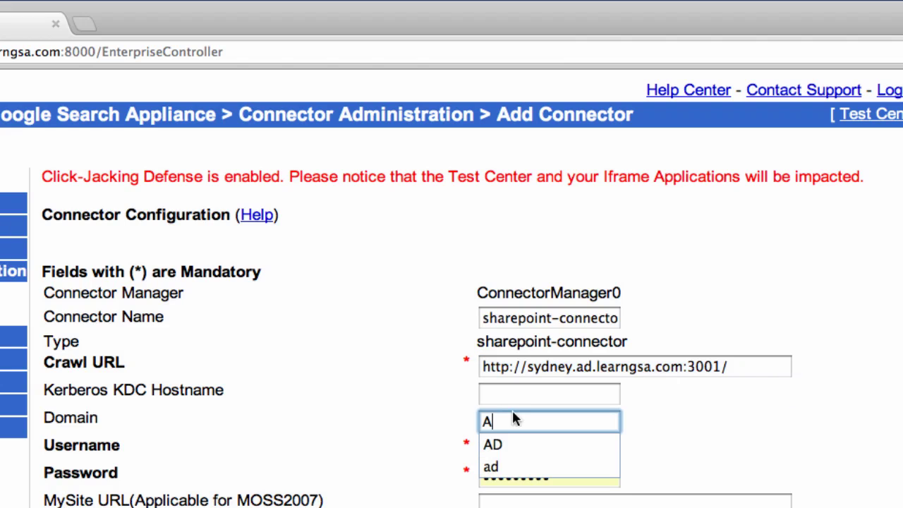
{"action": "left_click", "coordinate": [717, 421]}
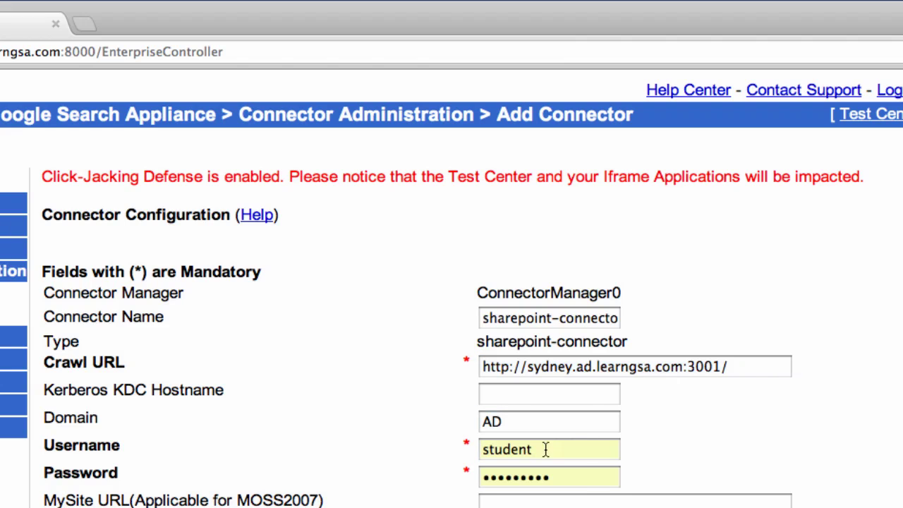
{"action": "double_click", "coordinate": [522, 450]}
{"action": "type", "text": "shar"}
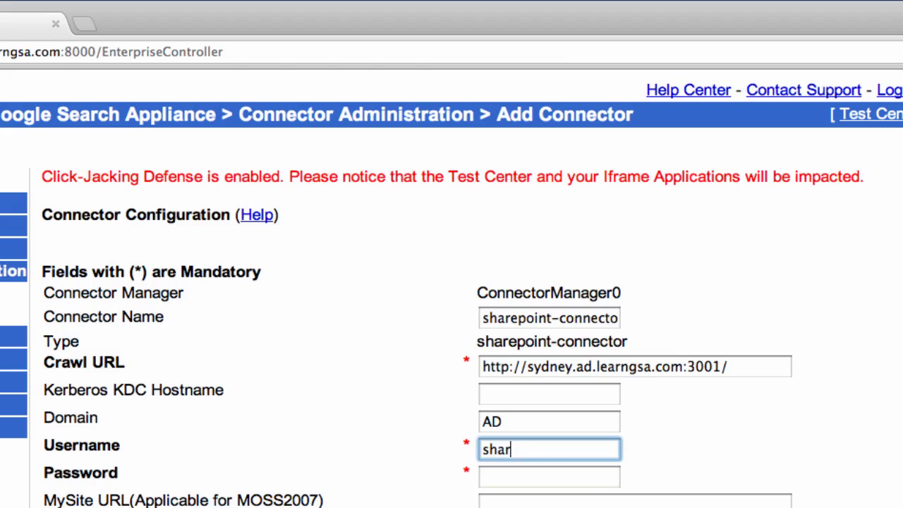
{"action": "type", "text": "epoint-admin"}
{"action": "key", "text": "Tab"}
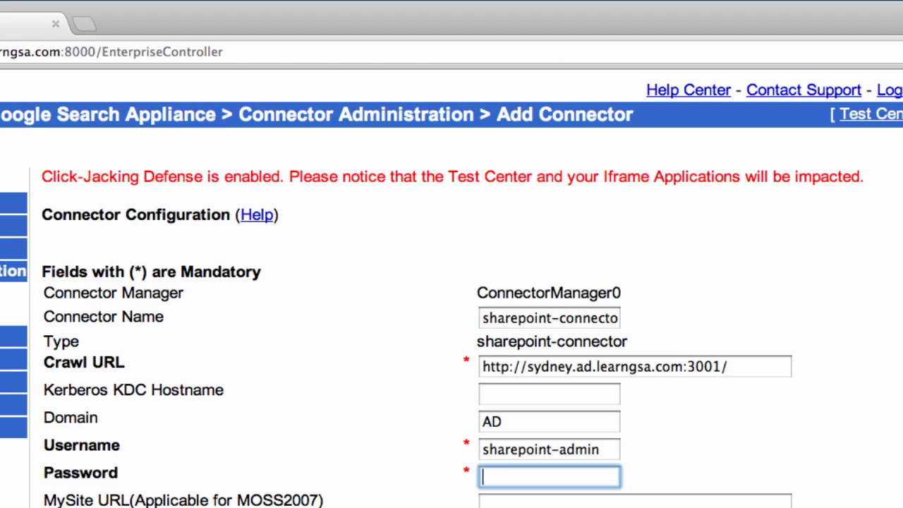
{"action": "type", "text": "*********"}
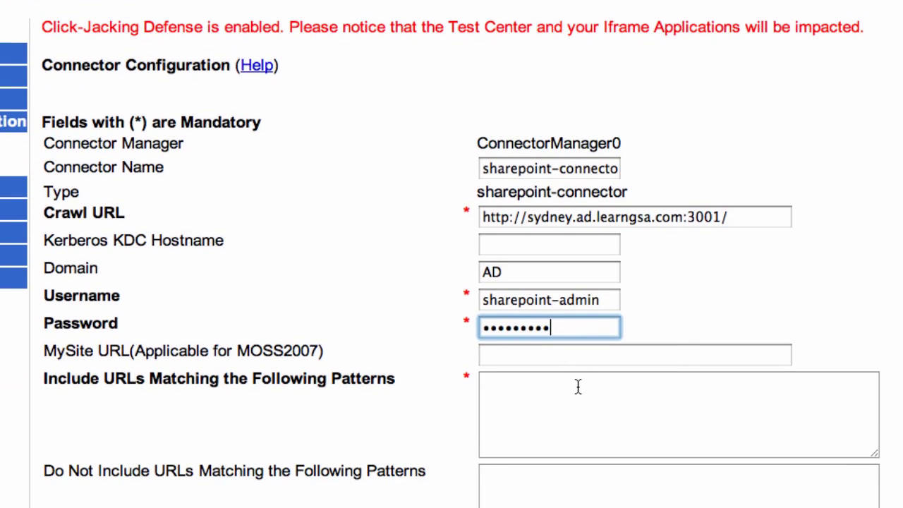
{"action": "left_click", "coordinate": [578, 385]}
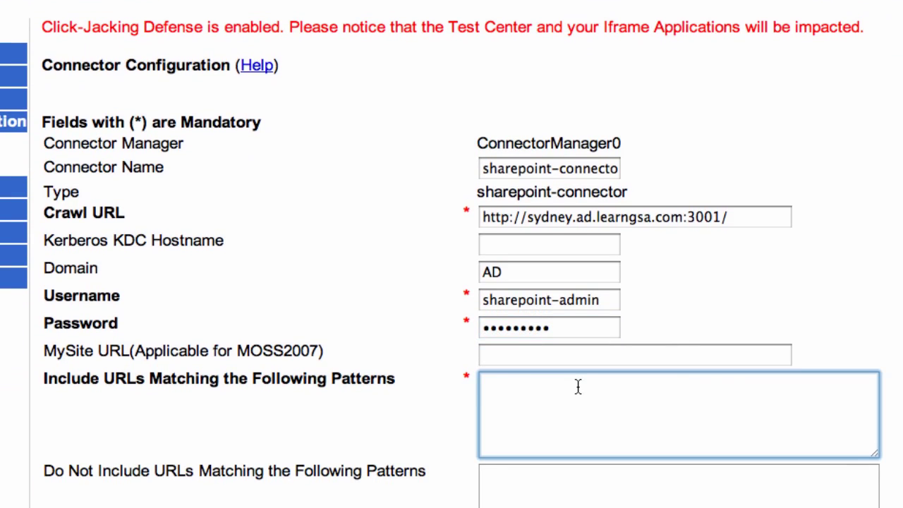
{"action": "key", "text": "super+v"}
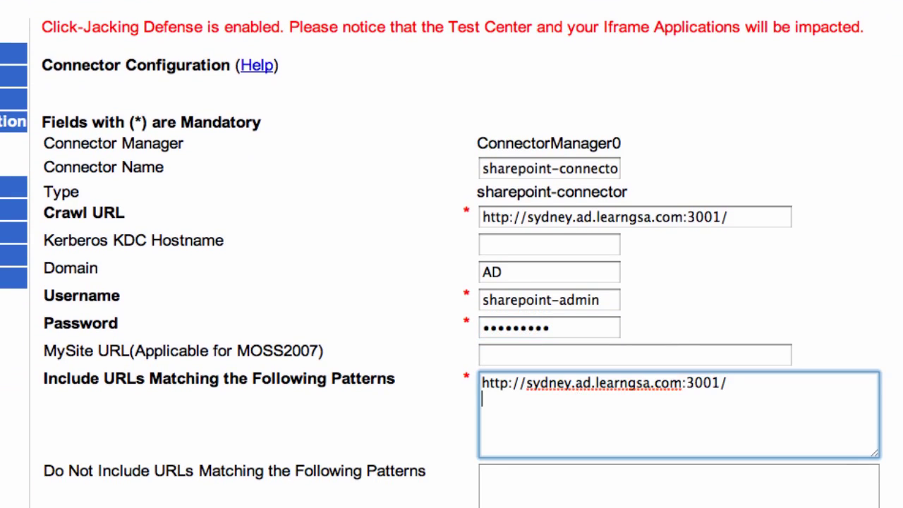
{"action": "key", "text": "Return"}
{"action": "key", "text": "super+v"}
{"action": "key", "text": "BackSpace"}
{"action": "key", "text": "BackSpace"}
{"action": "type", "text": "2/"}
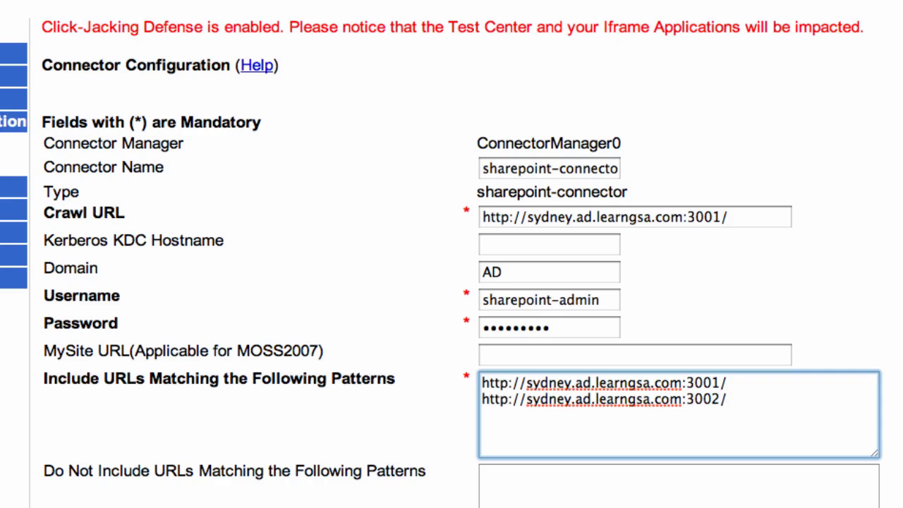
Step: Choose authorization by connector, turn off authorization by ACL and save the connector configuration
{"action": "scroll", "coordinate": [896, 332], "scroll_direction": "down", "scroll_amount": 5}
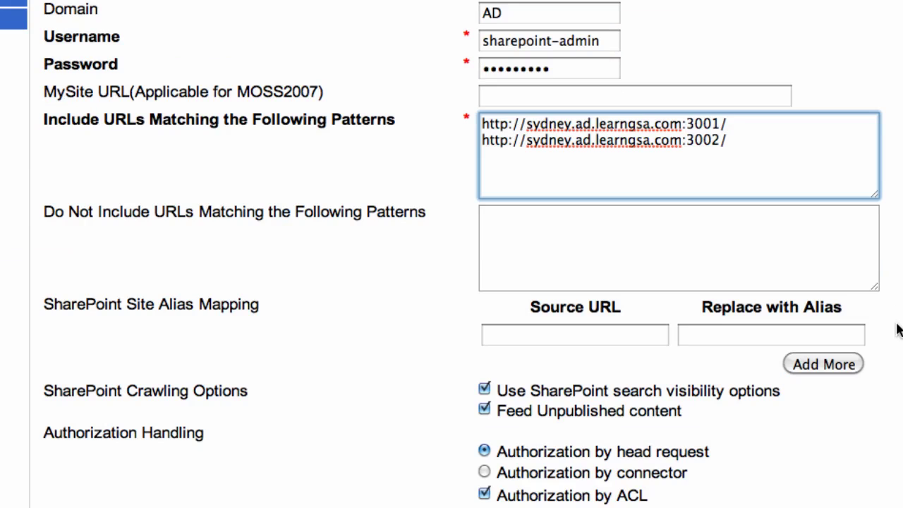
{"action": "scroll", "coordinate": [898, 330], "scroll_direction": "down", "scroll_amount": 3}
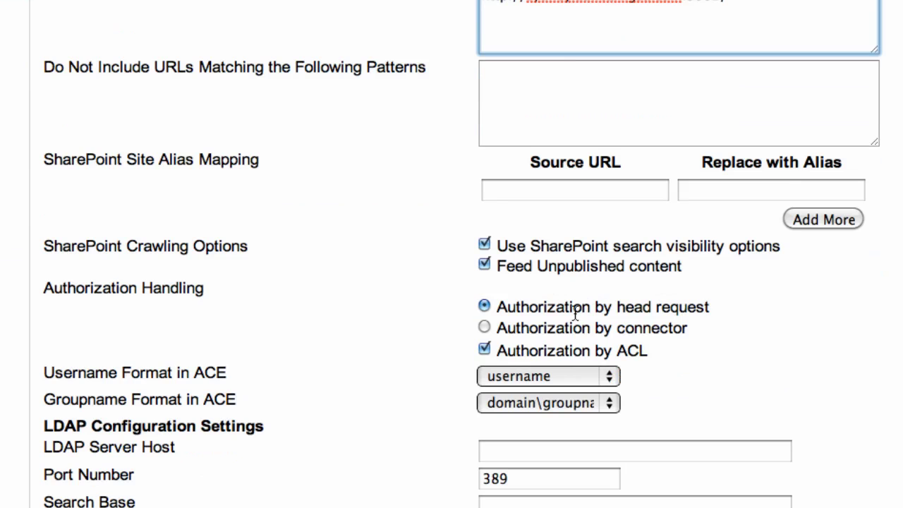
{"action": "left_click", "coordinate": [484, 328]}
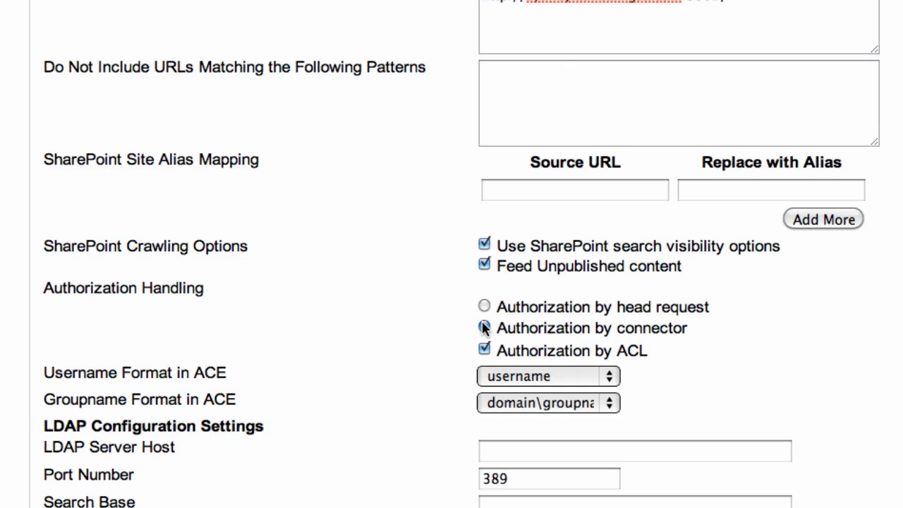
{"action": "left_click", "coordinate": [485, 350]}
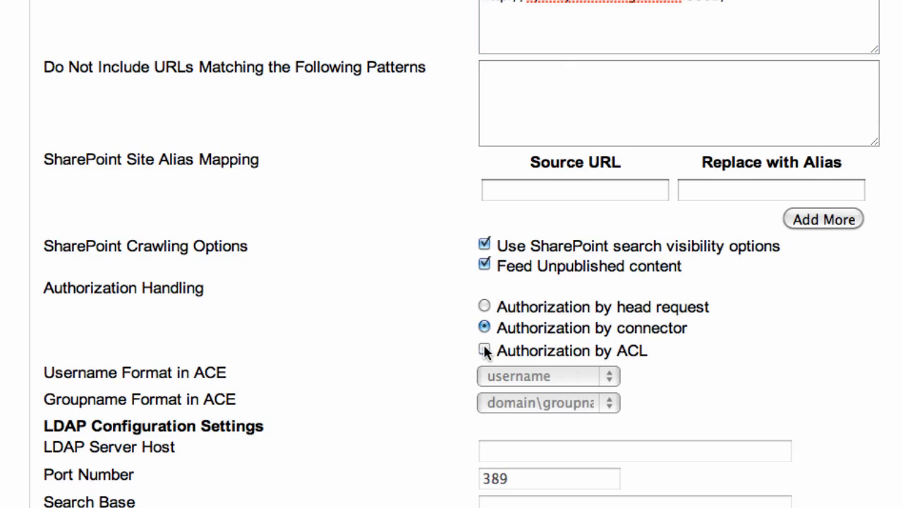
{"action": "scroll", "coordinate": [818, 377], "scroll_direction": "down", "scroll_amount": 5}
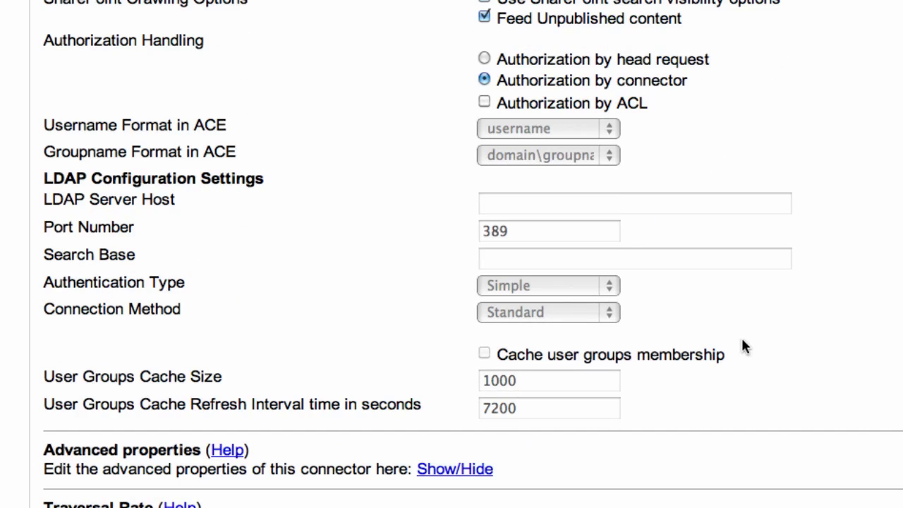
{"action": "scroll", "coordinate": [792, 328], "scroll_direction": "down", "scroll_amount": 9}
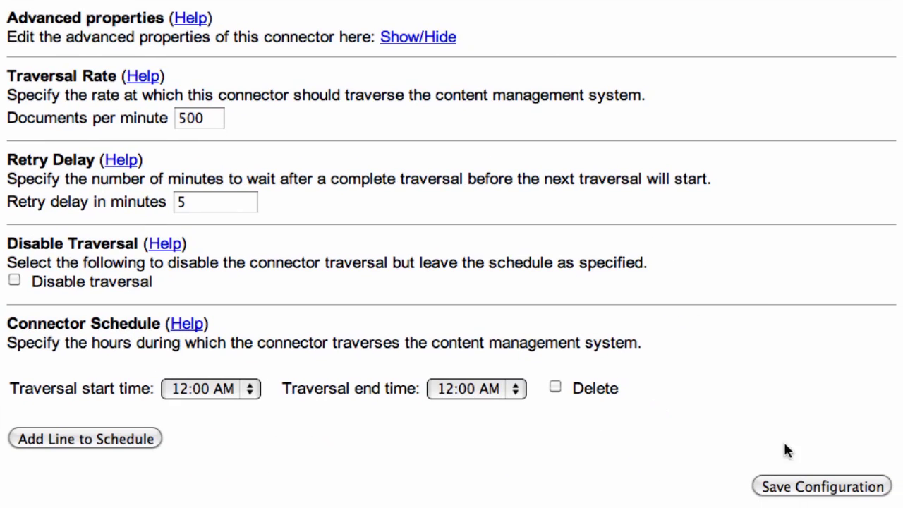
{"action": "left_click", "coordinate": [810, 488]}
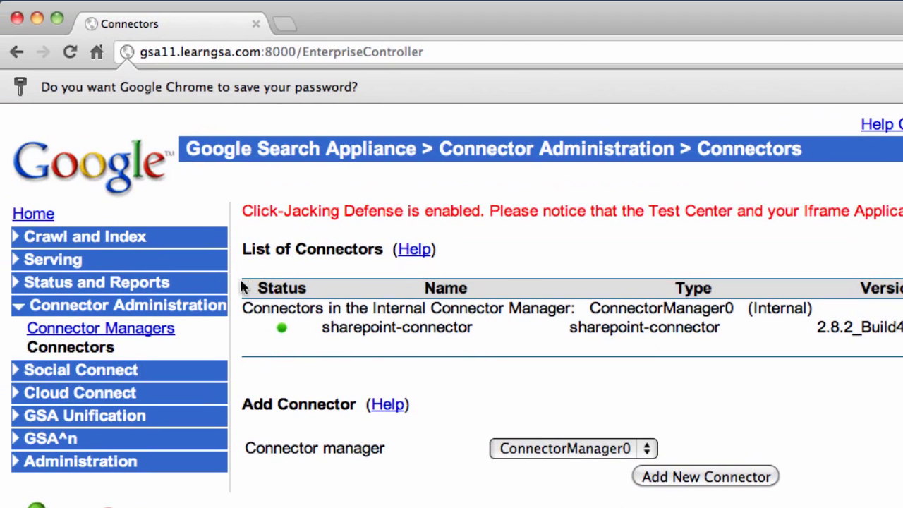
Step: Start a SAML universal login mechanism named saml-mech with the IDP entity ID saml-bridge
{"action": "left_click", "coordinate": [74, 266]}
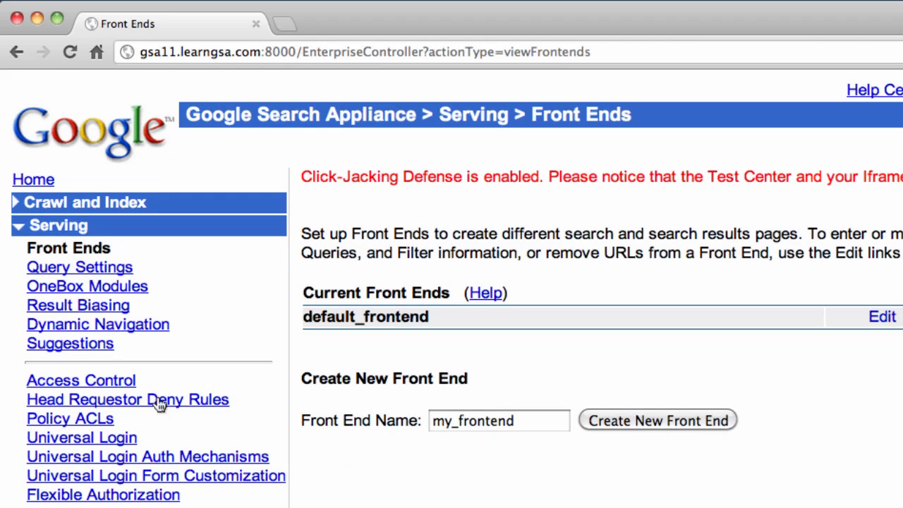
{"action": "left_click", "coordinate": [199, 459]}
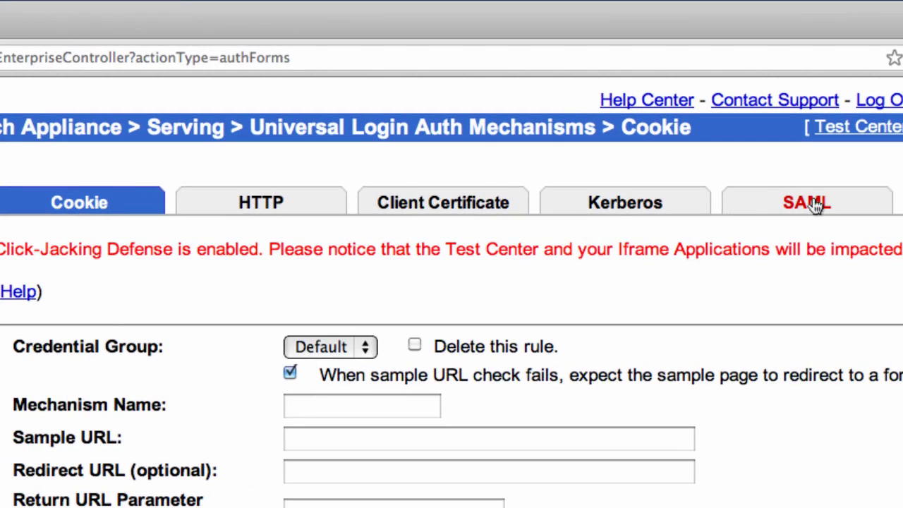
{"action": "left_click", "coordinate": [816, 204]}
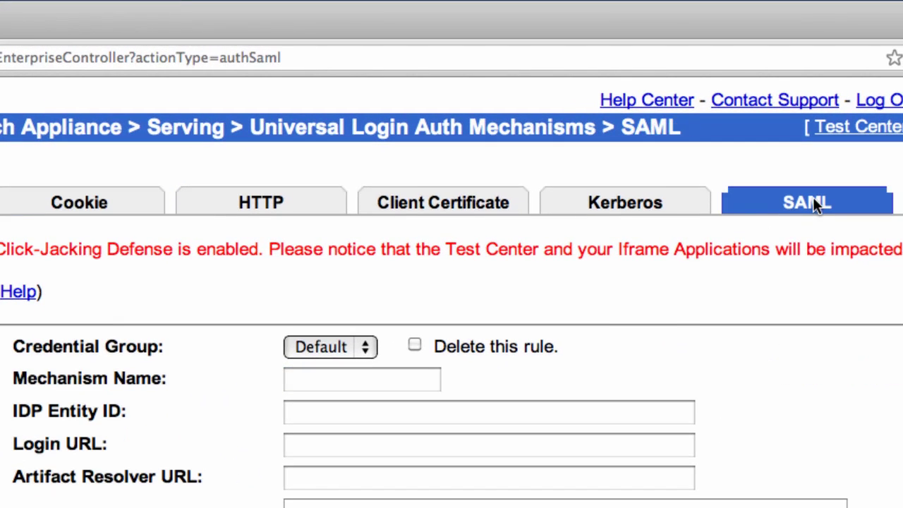
{"action": "left_click", "coordinate": [338, 374]}
{"action": "type", "text": "s"}
{"action": "key", "text": "Down"}
{"action": "key", "text": "Tab"}
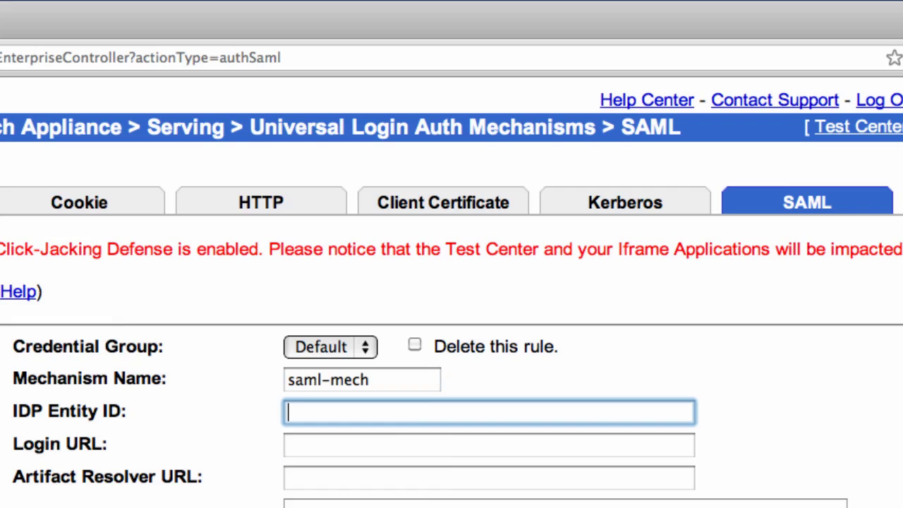
{"action": "type", "text": "s"}
{"action": "key", "text": "Down"}
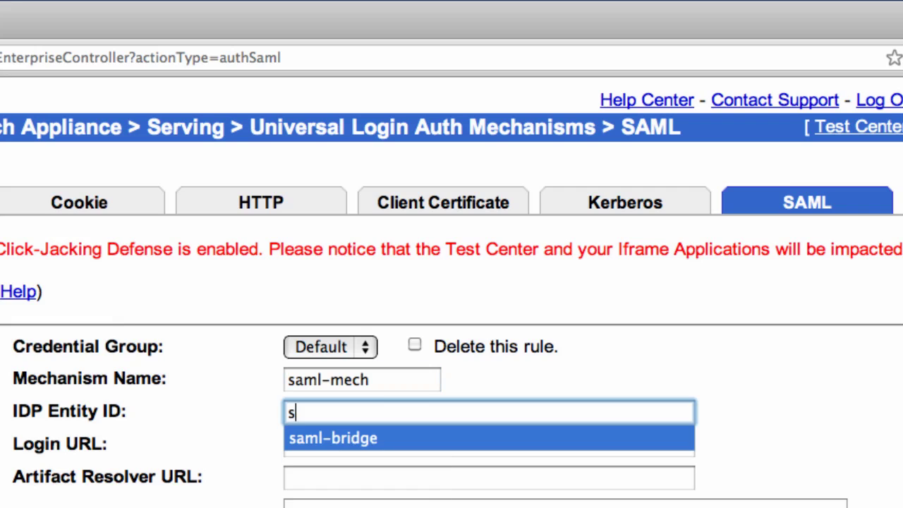
{"action": "key", "text": "Tab"}
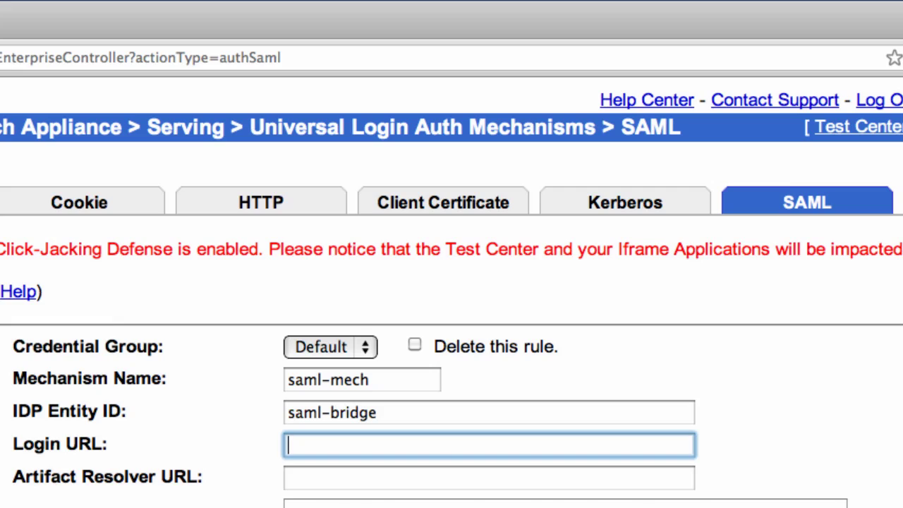
{"action": "type", "text": "h"}
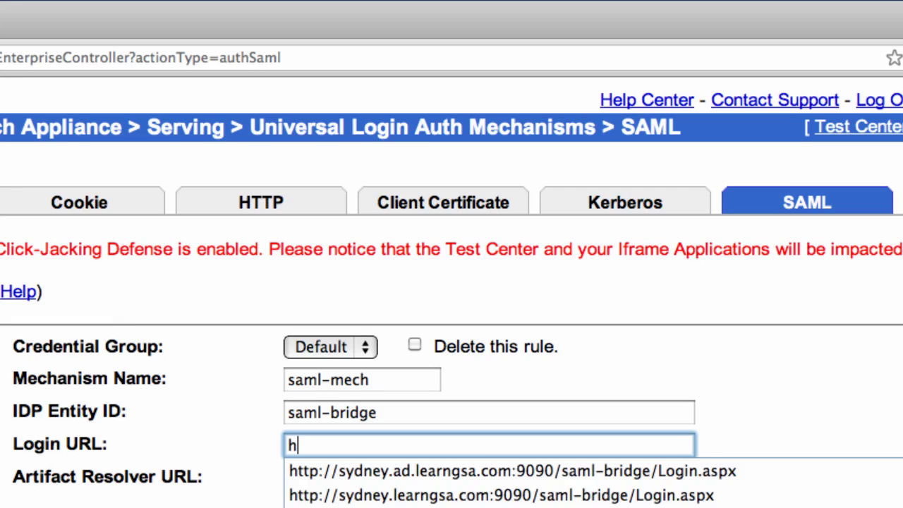
{"action": "type", "text": "ttp:"}
{"action": "left_click", "coordinate": [413, 494]}
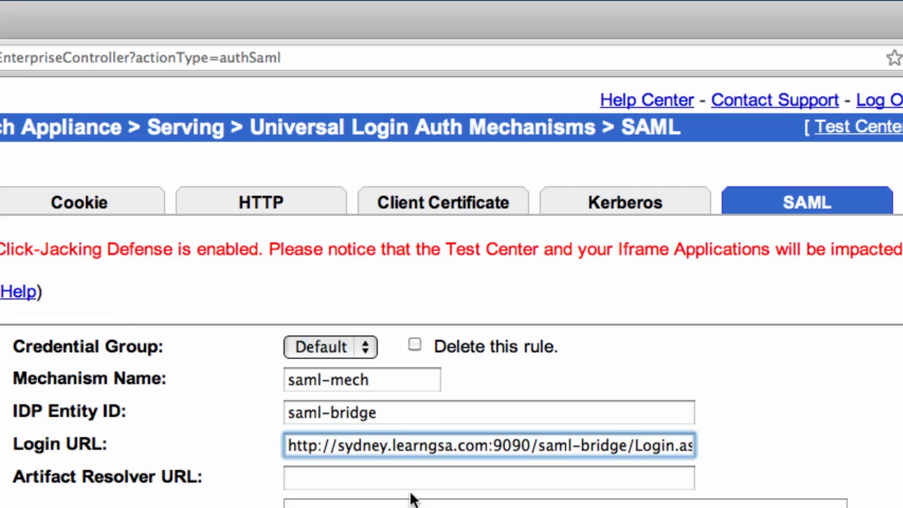
{"action": "left_click", "coordinate": [397, 483]}
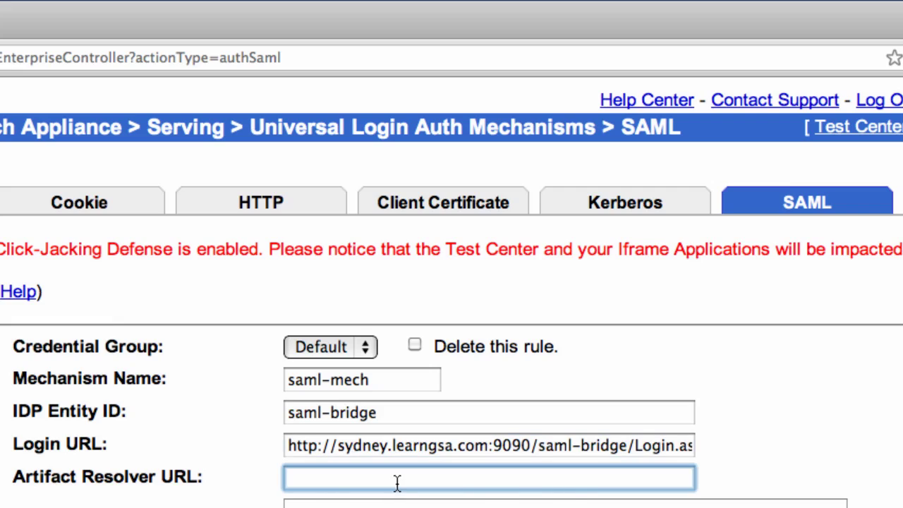
{"action": "type", "text": "ht"}
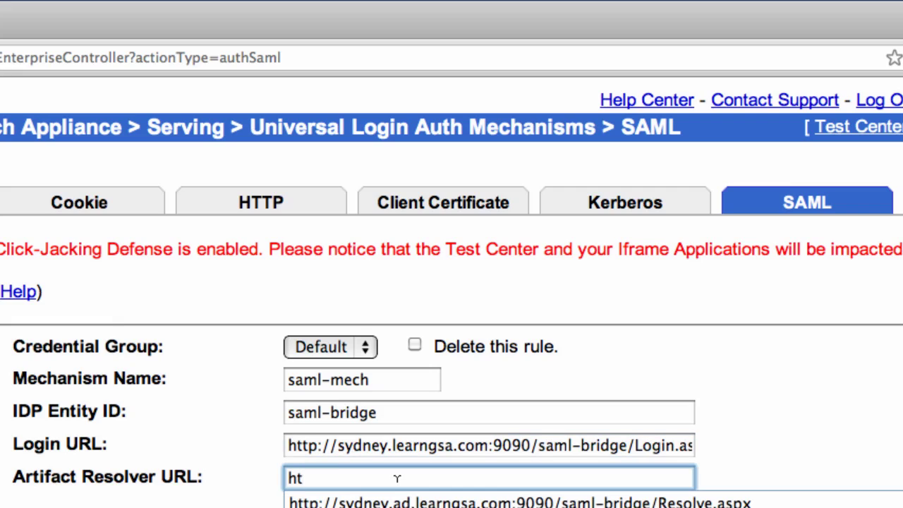
{"action": "left_click", "coordinate": [415, 501]}
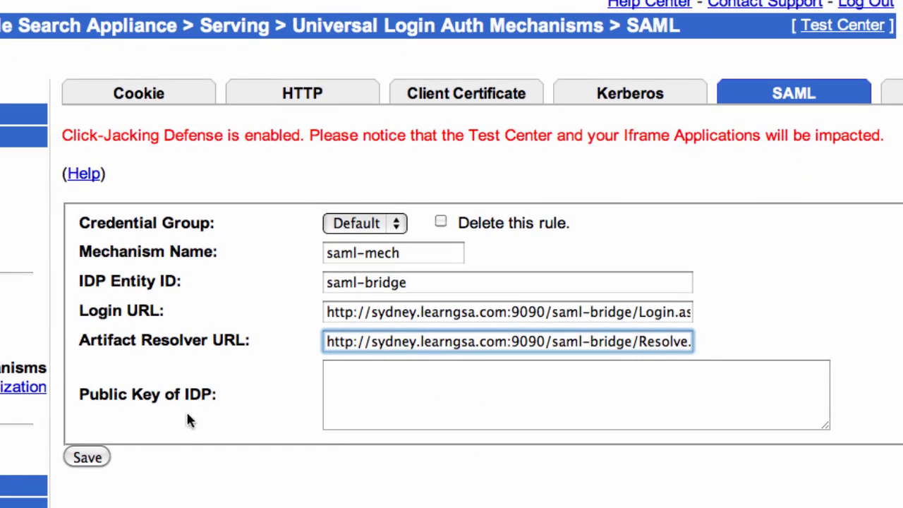
{"action": "left_click", "coordinate": [87, 458]}
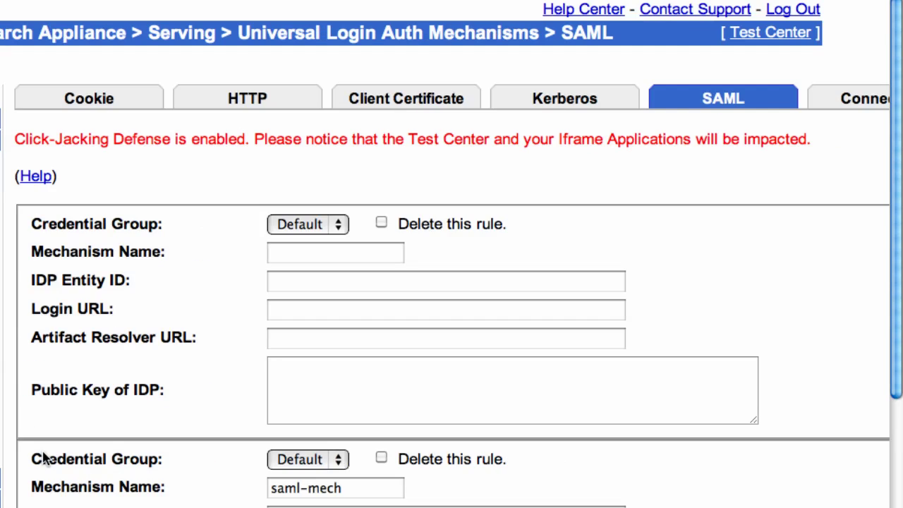
Step: Look at the connector authentication mechanism settings and check the status of the sharepoint-connector entries among the current feeds
{"action": "left_click", "coordinate": [856, 98]}
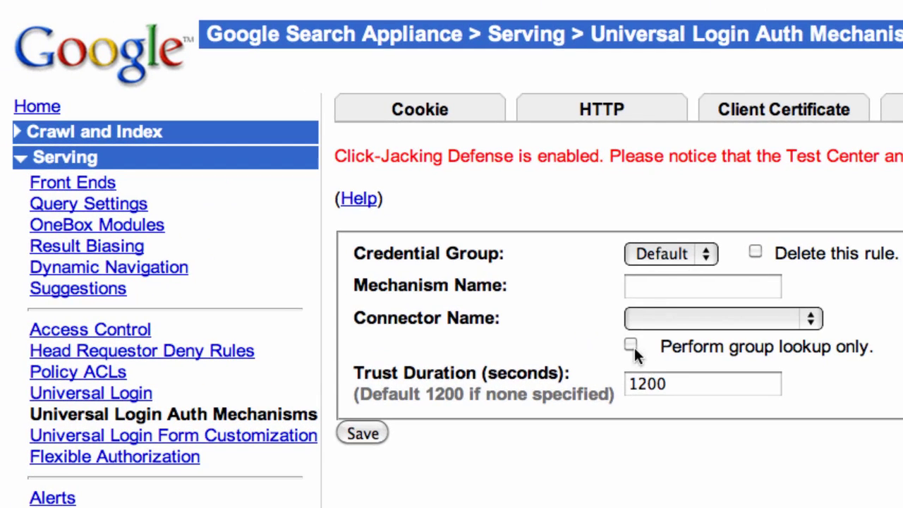
{"action": "left_click", "coordinate": [118, 133]}
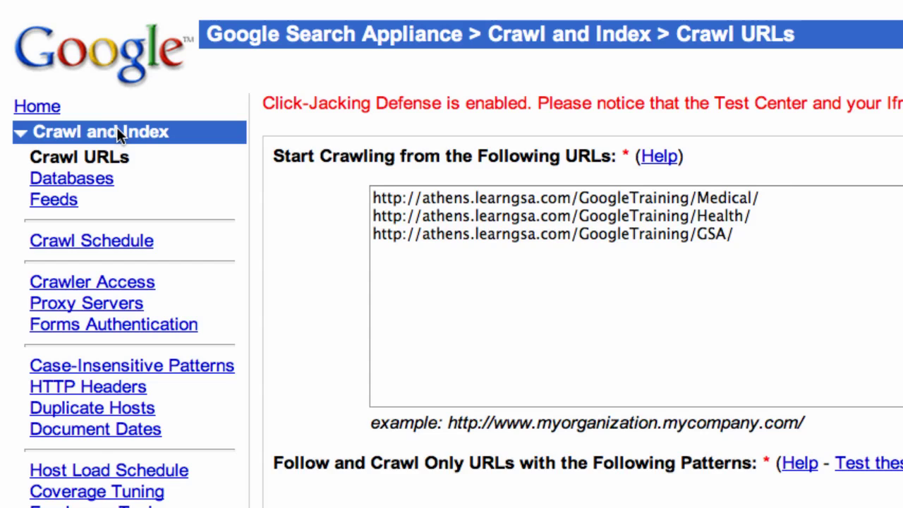
{"action": "left_click", "coordinate": [70, 202]}
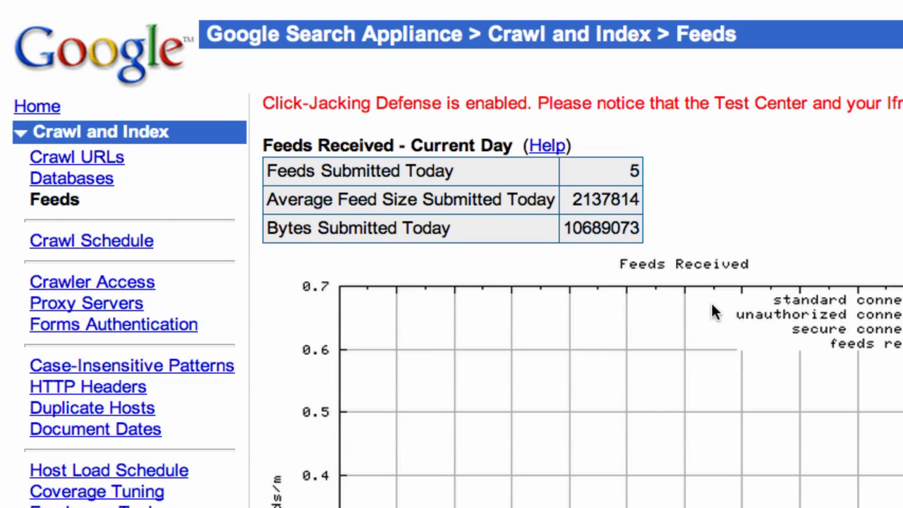
{"action": "scroll", "coordinate": [716, 312], "scroll_direction": "down", "scroll_amount": 15}
{"action": "scroll", "coordinate": [716, 313], "scroll_direction": "down", "scroll_amount": 5}
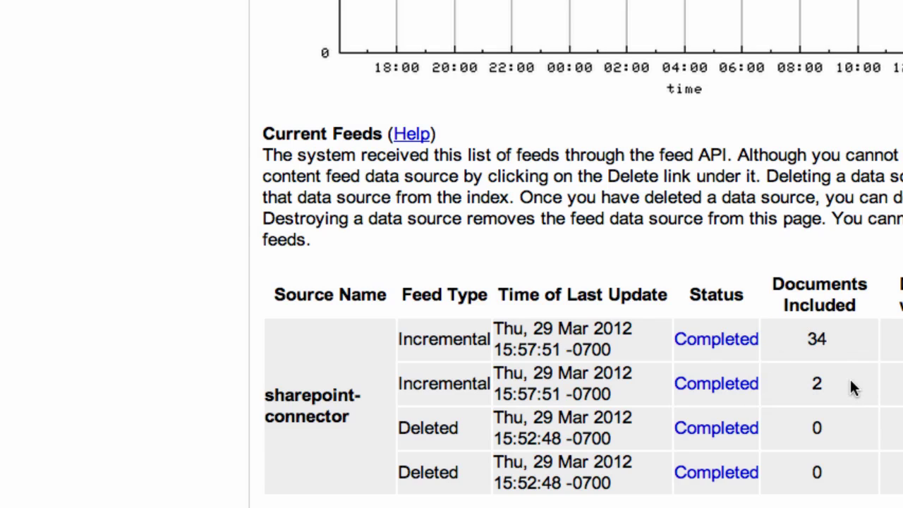
{"action": "scroll", "coordinate": [850, 381], "scroll_direction": "up", "scroll_amount": 15}
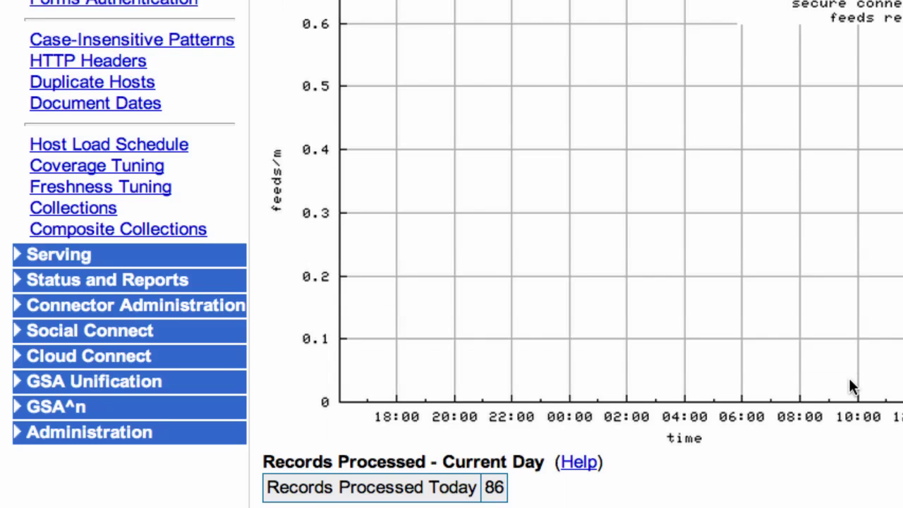
{"action": "scroll", "coordinate": [431, 319], "scroll_direction": "down", "scroll_amount": 3}
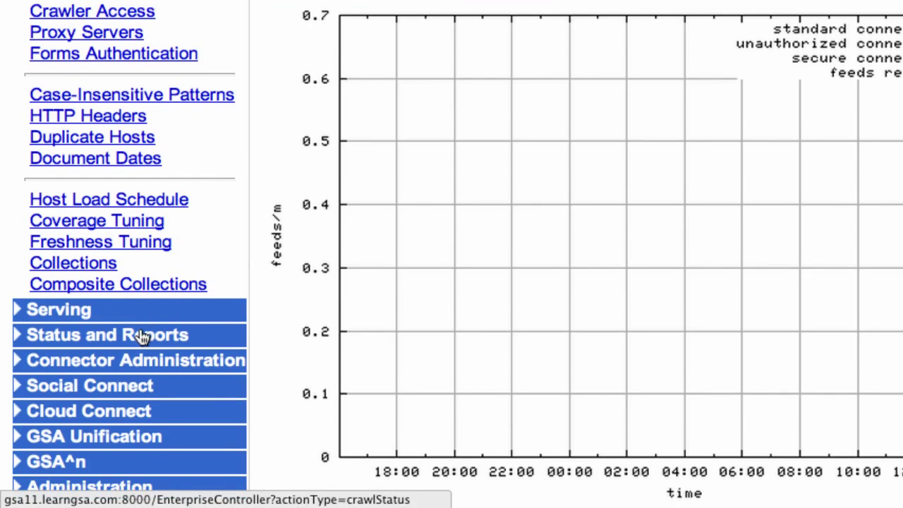
Step: Examine the crawl diagnostics for sharepoint-connector.localhost, including the details page of a crawled document under Contracts
{"action": "left_click", "coordinate": [141, 337]}
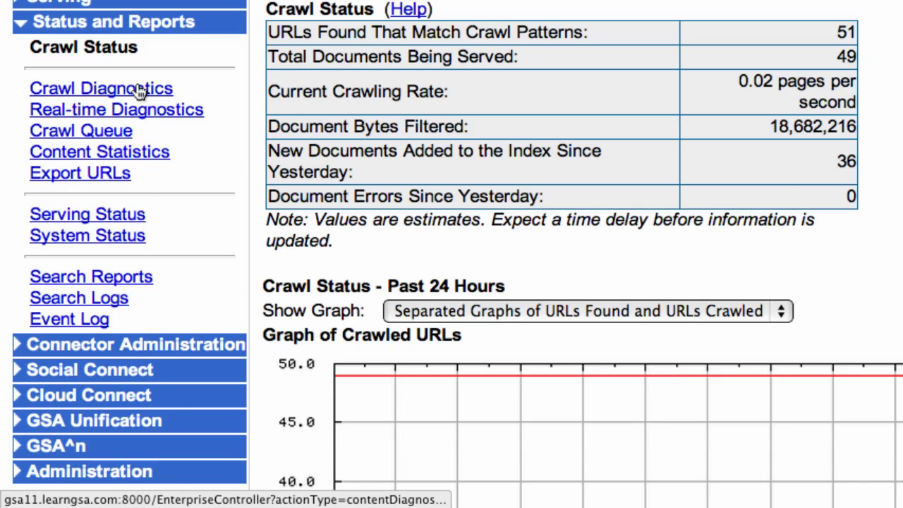
{"action": "left_click", "coordinate": [137, 88]}
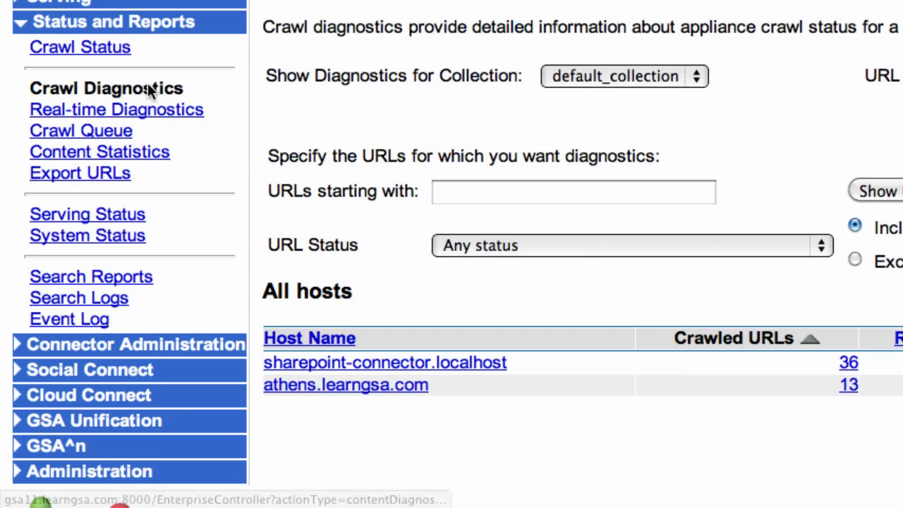
{"action": "left_click", "coordinate": [454, 364]}
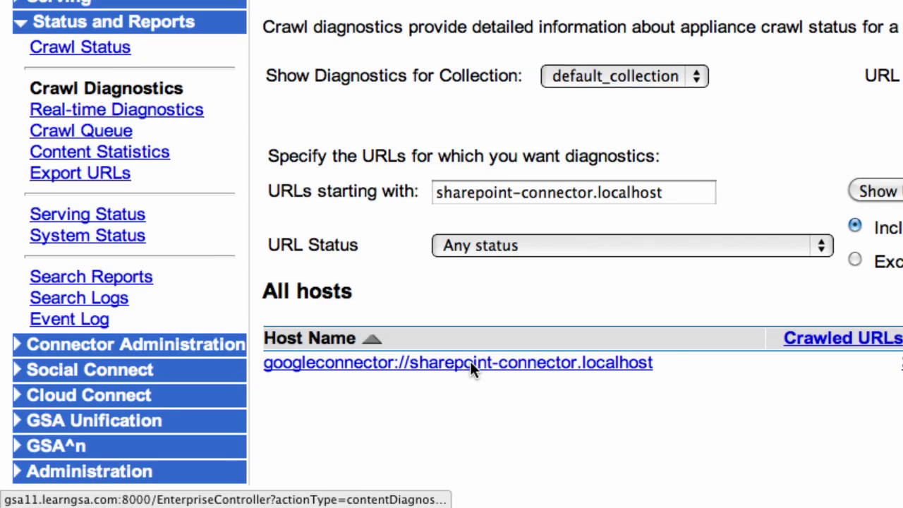
{"action": "left_click", "coordinate": [470, 361]}
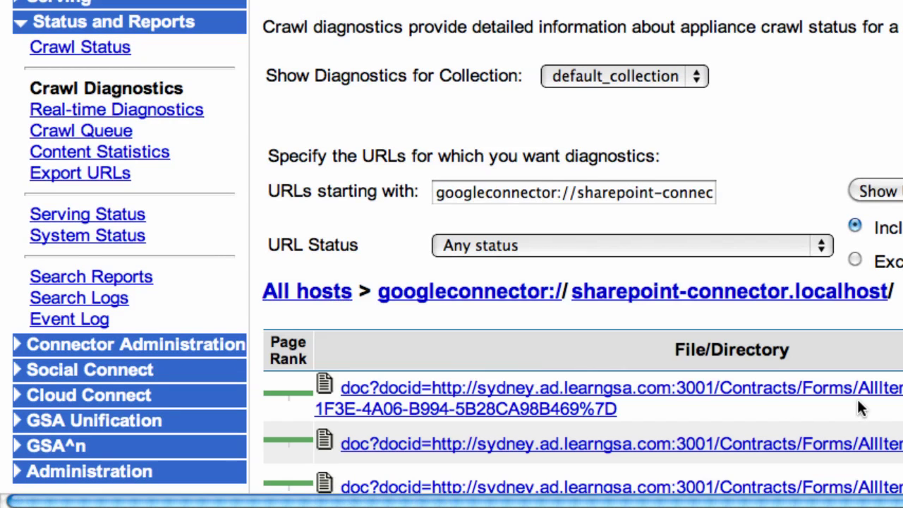
{"action": "scroll", "coordinate": [767, 406], "scroll_direction": "down", "scroll_amount": 3}
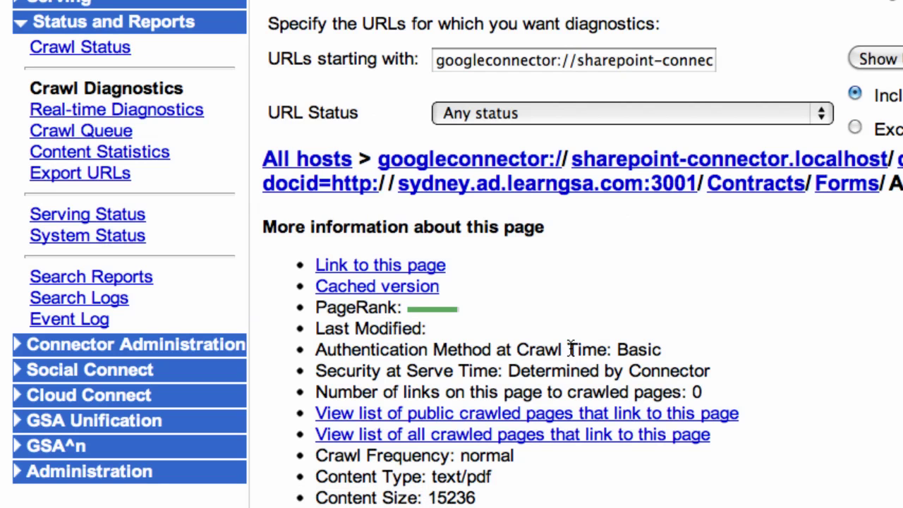
{"action": "scroll", "coordinate": [568, 349], "scroll_direction": "down", "scroll_amount": 5}
{"action": "scroll", "coordinate": [570, 349], "scroll_direction": "down", "scroll_amount": 4}
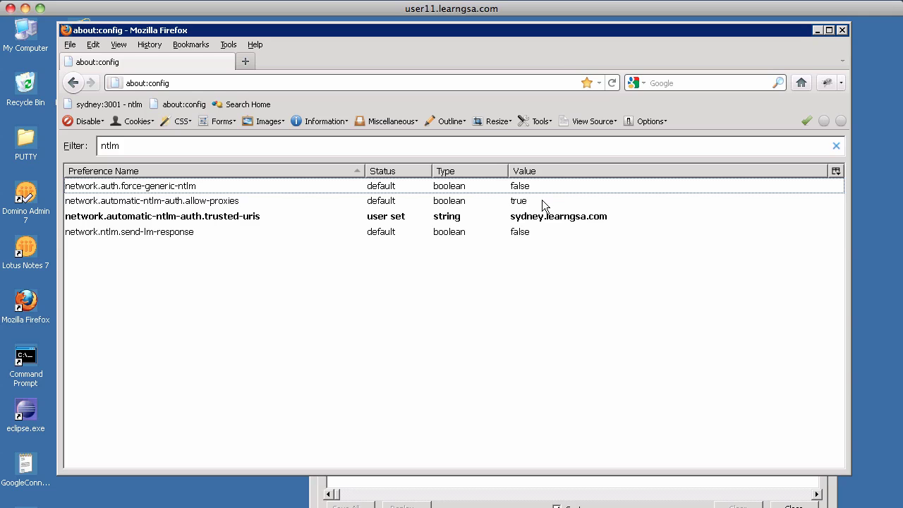
Step: In Firefox on user11, search the appliance's public and secure content for inurl:sydney
{"action": "left_click", "coordinate": [247, 104]}
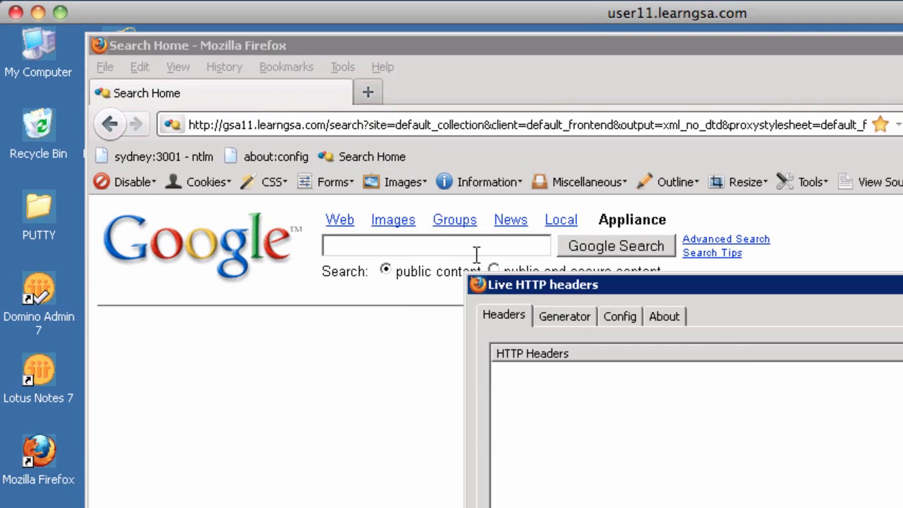
{"action": "left_click", "coordinate": [494, 270]}
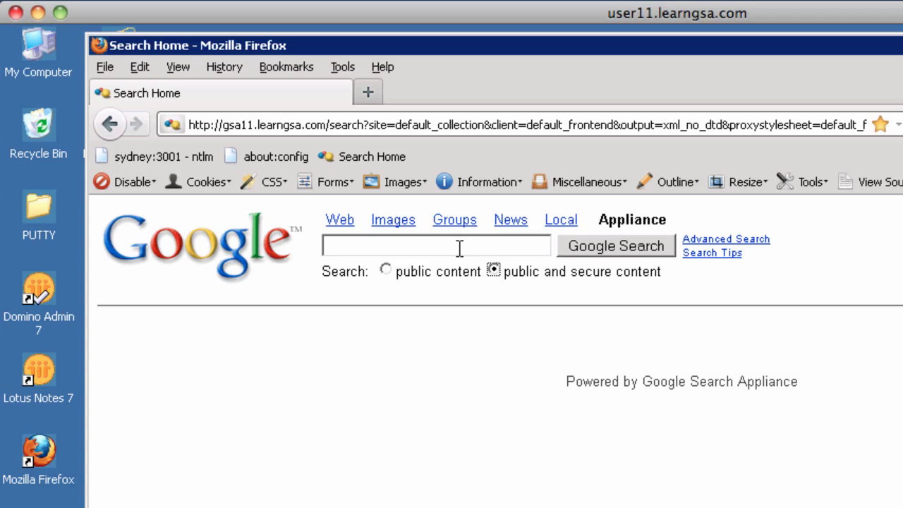
{"action": "left_click", "coordinate": [459, 248]}
{"action": "type", "text": "inurl:sydney"}
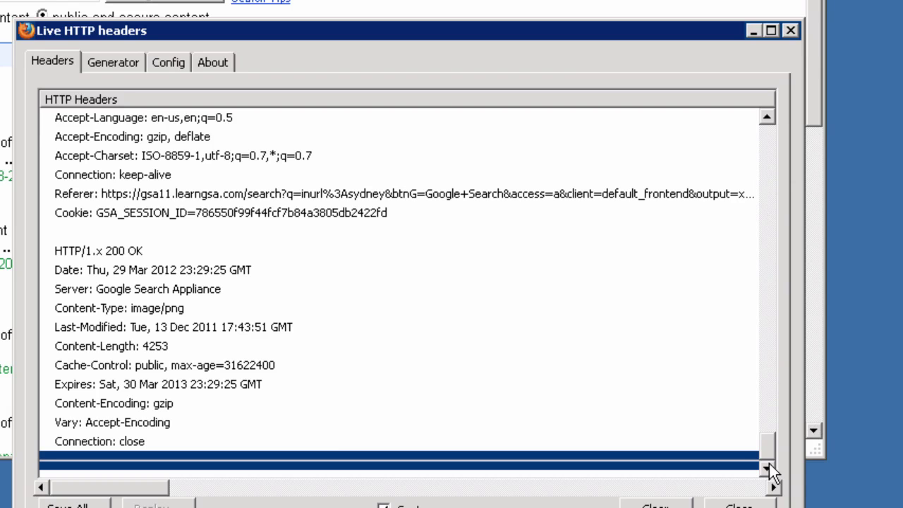
Step: Examine the captured HTTP headers for the SAML bridge login redirect, the authentication challenges offered and the NTLM authorization header
{"action": "left_click_drag", "start_coordinate": [763, 447], "coordinate": [769, 123]}
{"action": "scroll", "coordinate": [317, 313], "scroll_direction": "down", "scroll_amount": 8}
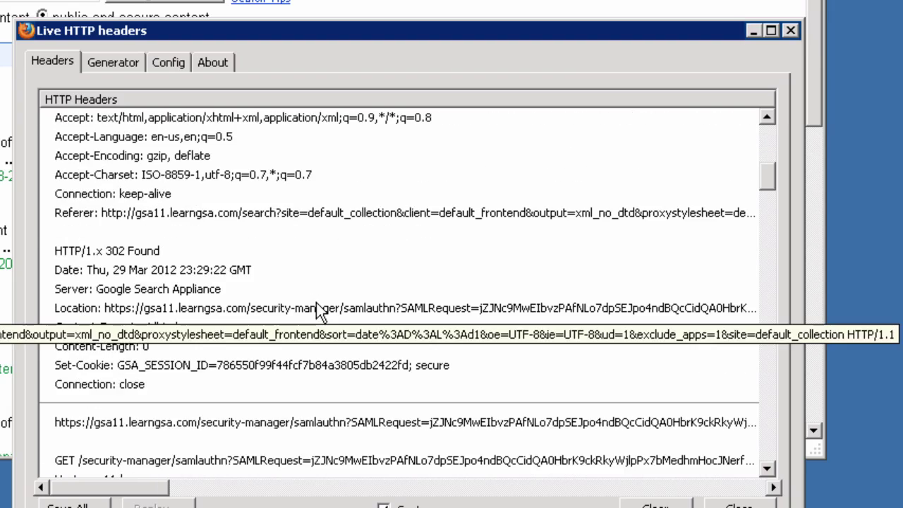
{"action": "scroll", "coordinate": [317, 313], "scroll_direction": "down", "scroll_amount": 15}
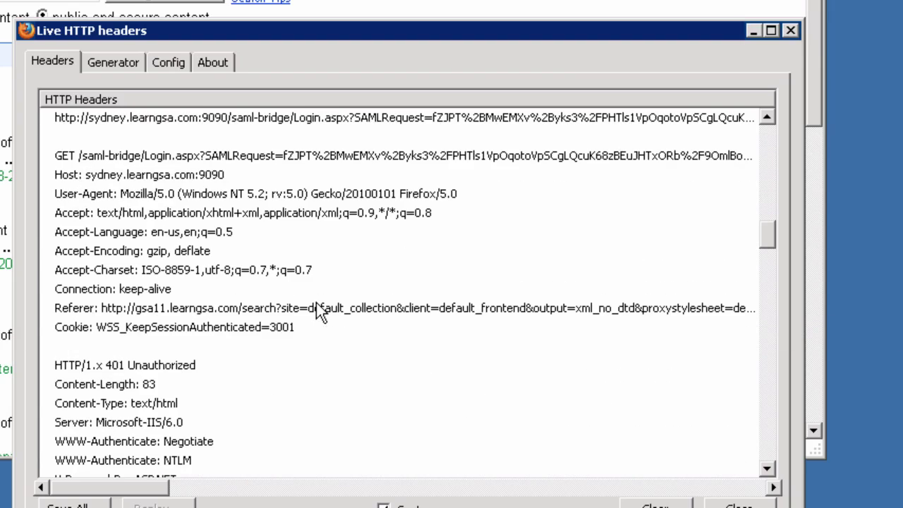
{"action": "scroll", "coordinate": [317, 313], "scroll_direction": "down", "scroll_amount": 2}
{"action": "left_click", "coordinate": [157, 252]}
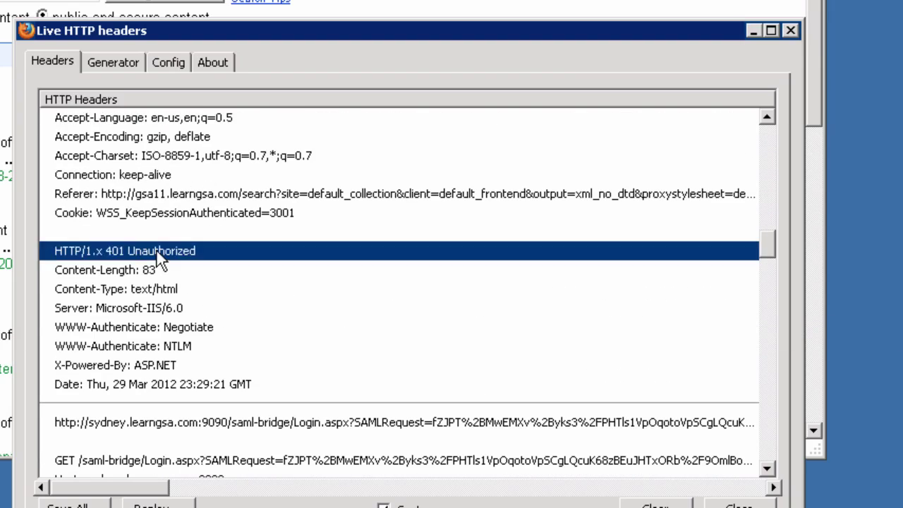
{"action": "left_click", "coordinate": [172, 328]}
{"action": "left_click", "coordinate": [181, 348]}
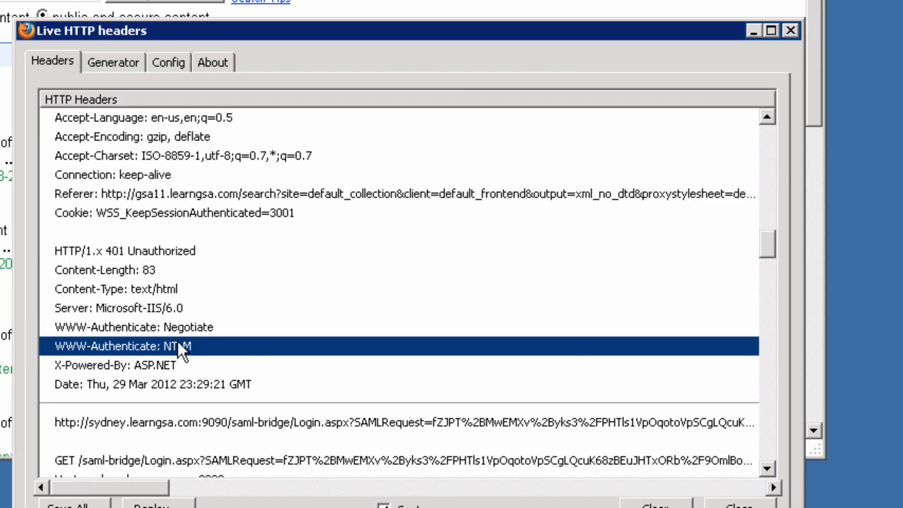
{"action": "scroll", "coordinate": [249, 334], "scroll_direction": "down", "scroll_amount": 4}
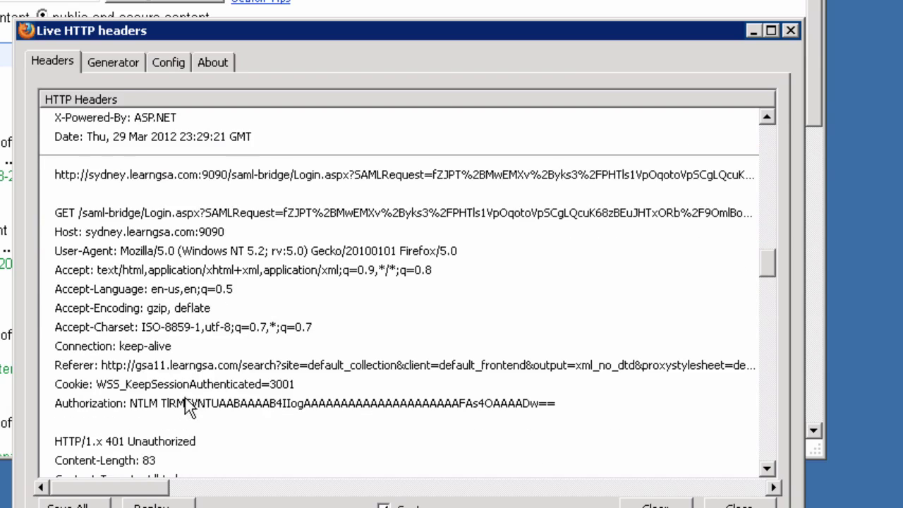
{"action": "left_click", "coordinate": [175, 409]}
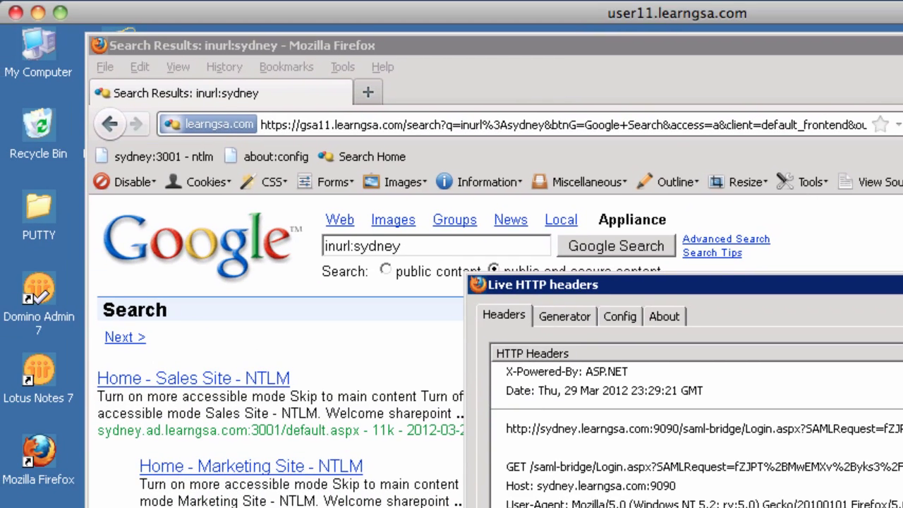
Step: View the cookie information for the inurl:sydney search results page
{"action": "left_click", "coordinate": [211, 183]}
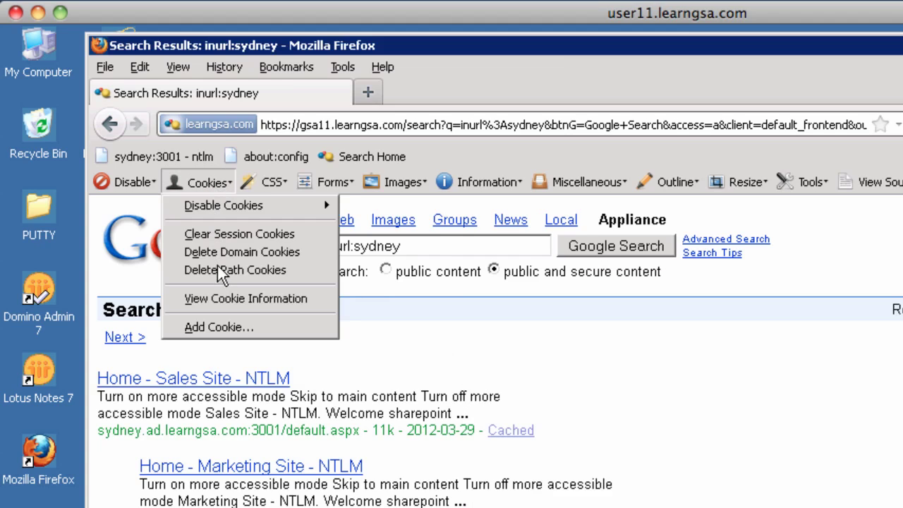
{"action": "left_click", "coordinate": [226, 297]}
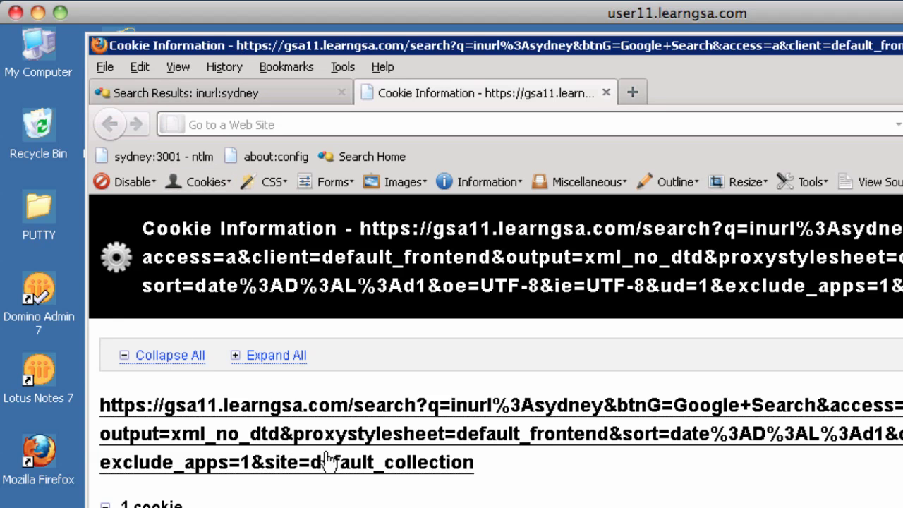
Step: Rerun the inurl:sydney search on public and secure content and open the Home - Sales Site - NTLM result
{"action": "left_click", "coordinate": [268, 98]}
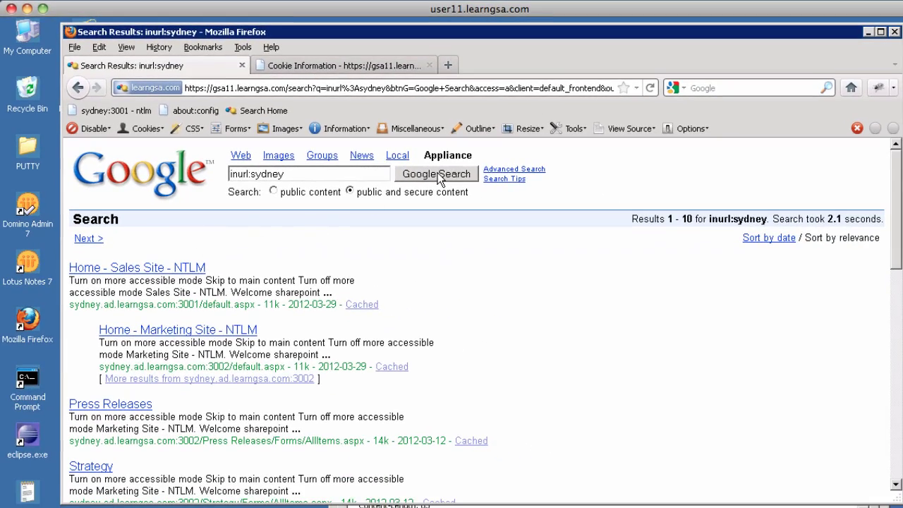
{"action": "left_click", "coordinate": [437, 173]}
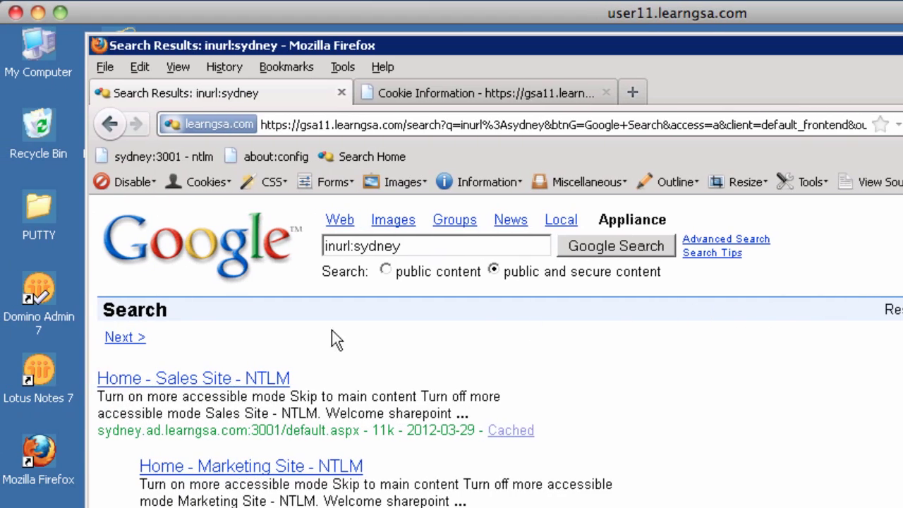
{"action": "left_click", "coordinate": [238, 383]}
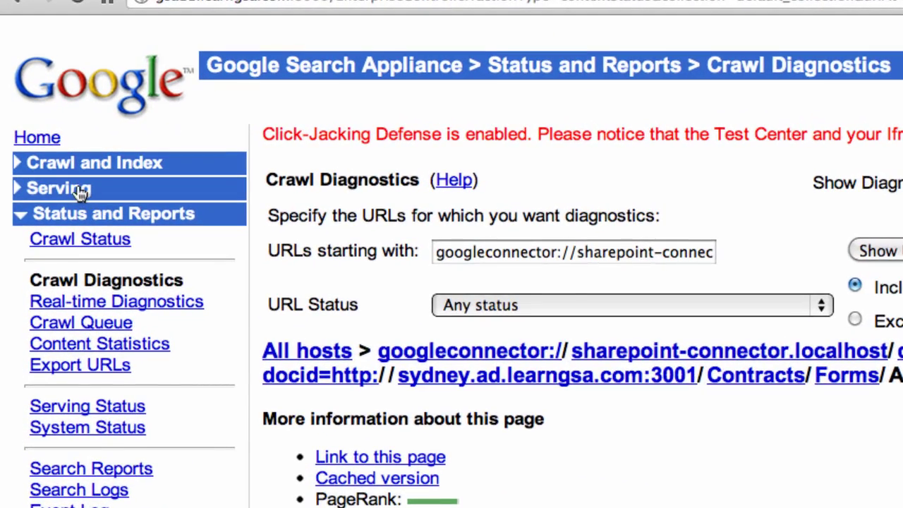
Step: In the appliance's admin console, examine the Universal Login security manager log for the authentication result, SAML mechanism, credential principal and verification status
{"action": "left_click", "coordinate": [78, 188]}
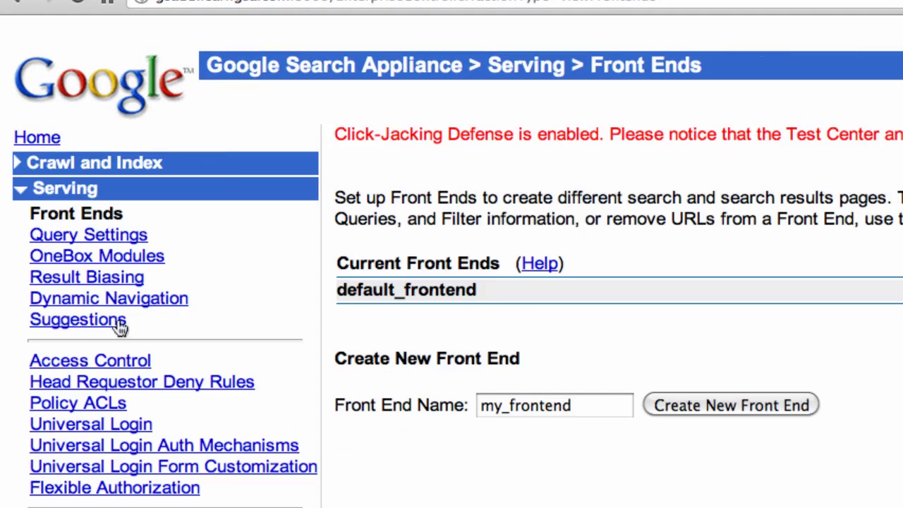
{"action": "left_click", "coordinate": [134, 423]}
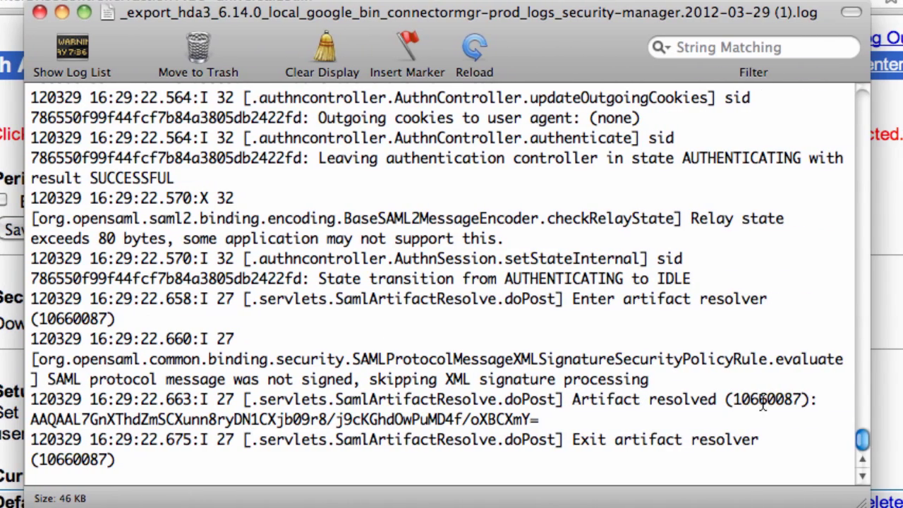
{"action": "scroll", "coordinate": [856, 423], "scroll_direction": "up", "scroll_amount": 5}
{"action": "double_click", "coordinate": [132, 445]}
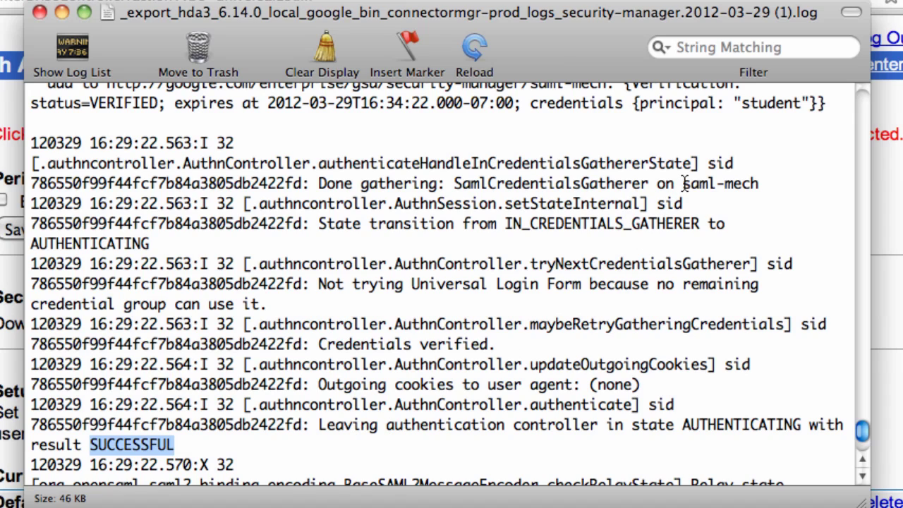
{"action": "left_click_drag", "start_coordinate": [683, 184], "coordinate": [755, 183]}
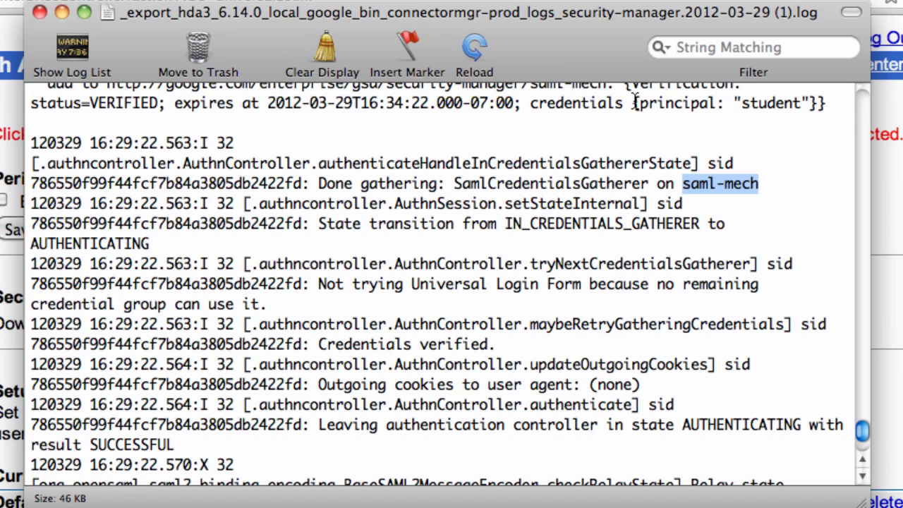
{"action": "left_click_drag", "start_coordinate": [635, 103], "coordinate": [811, 103]}
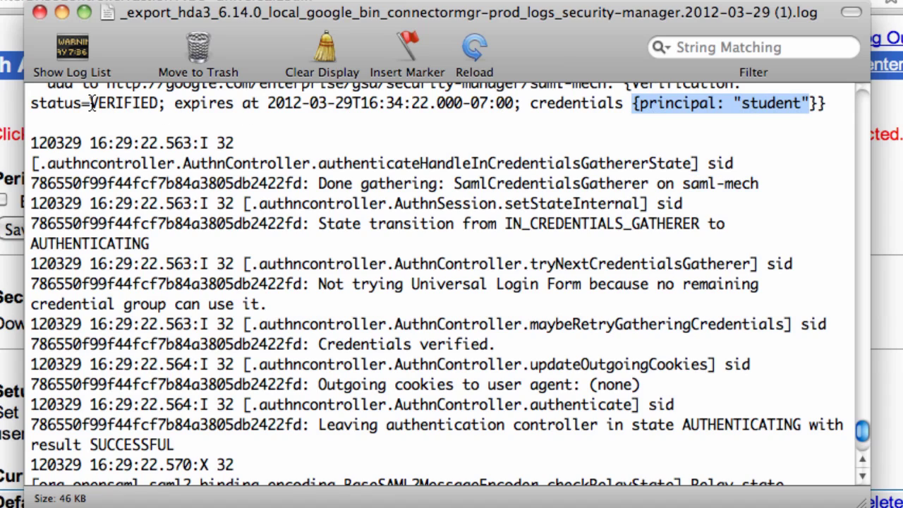
{"action": "left_click_drag", "start_coordinate": [90, 103], "coordinate": [164, 103]}
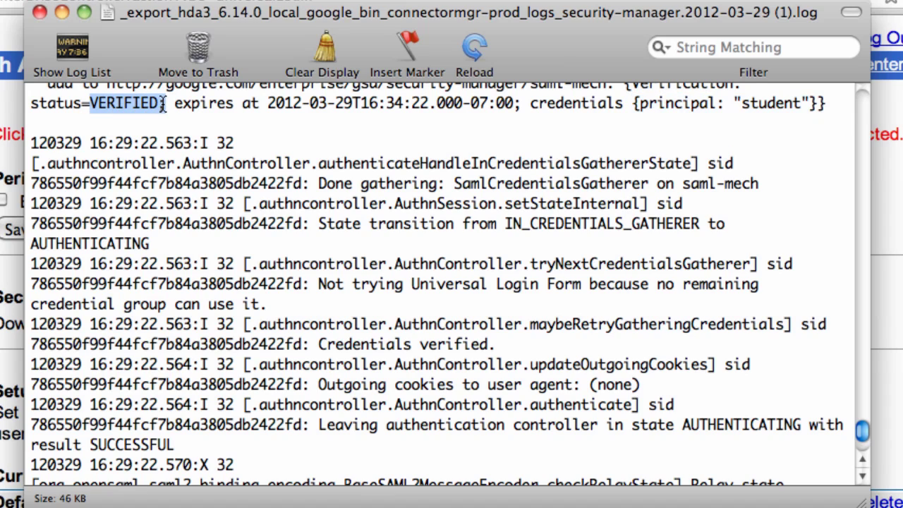
{"action": "left_click_drag", "start_coordinate": [163, 103], "coordinate": [167, 104]}
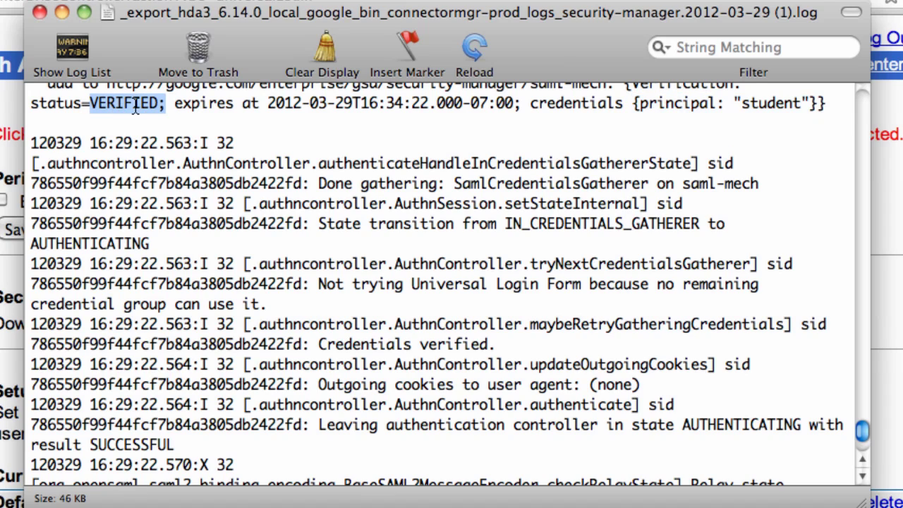
{"action": "left_click", "coordinate": [40, 15]}
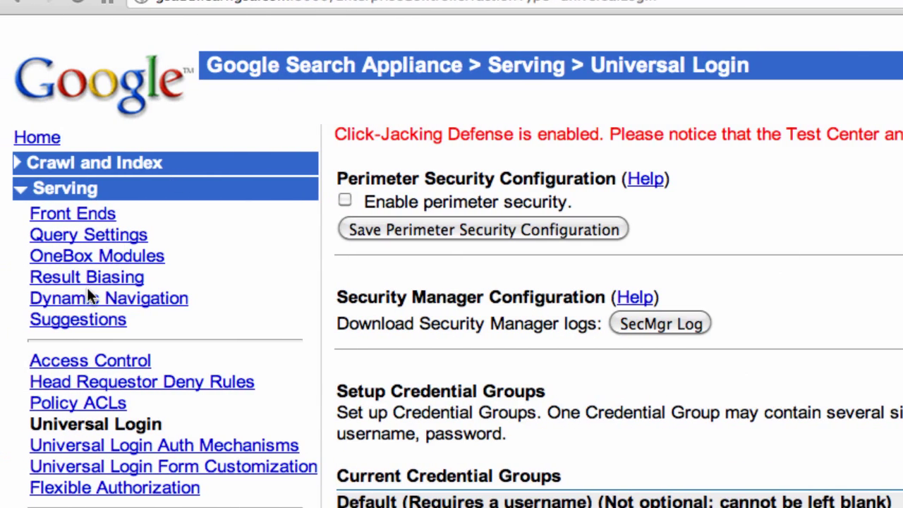
Step: Download the authorization log from Access Control and examine the connector and cache decisions for the sydney.ad.learngsa.com URLs
{"action": "left_click", "coordinate": [115, 362]}
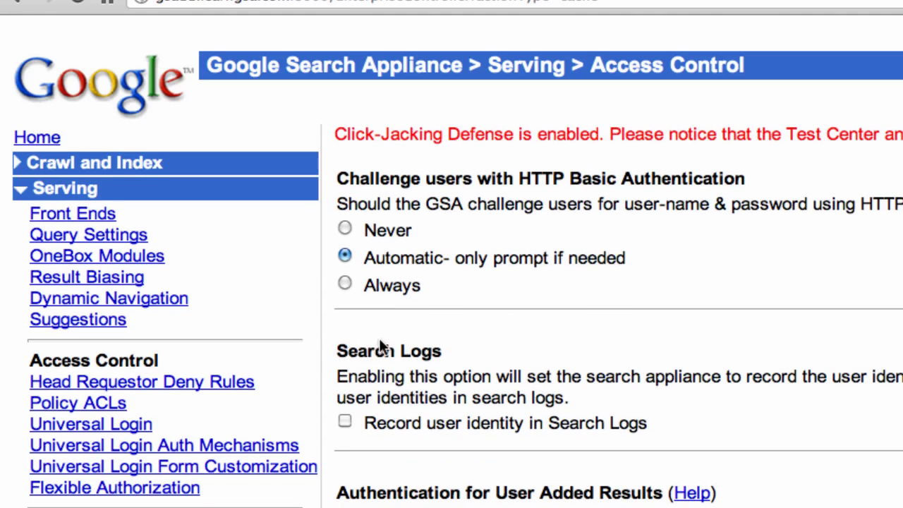
{"action": "scroll", "coordinate": [514, 419], "scroll_direction": "down", "scroll_amount": 5}
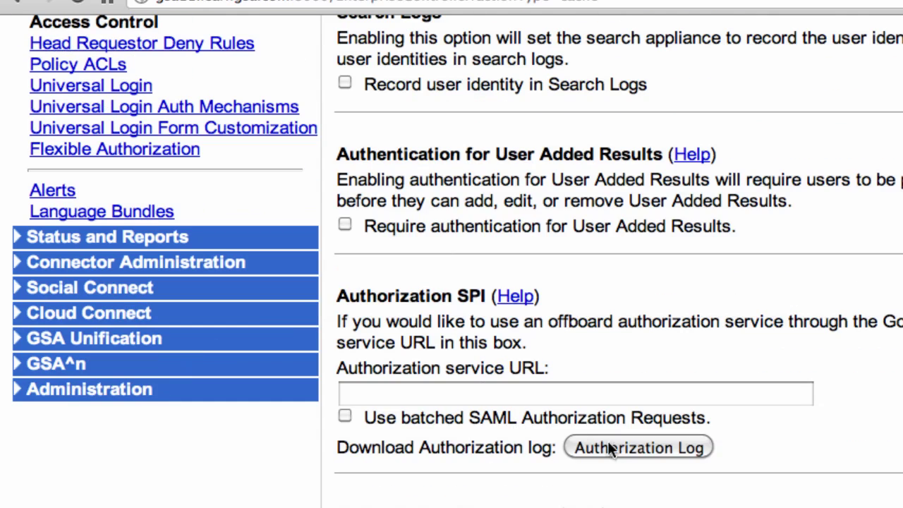
{"action": "left_click", "coordinate": [637, 444]}
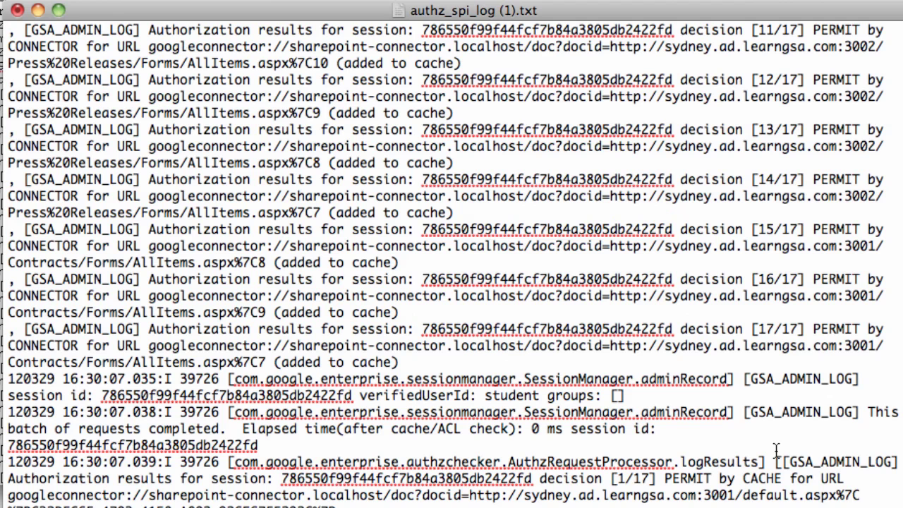
{"action": "scroll", "coordinate": [849, 219], "scroll_direction": "up", "scroll_amount": 1}
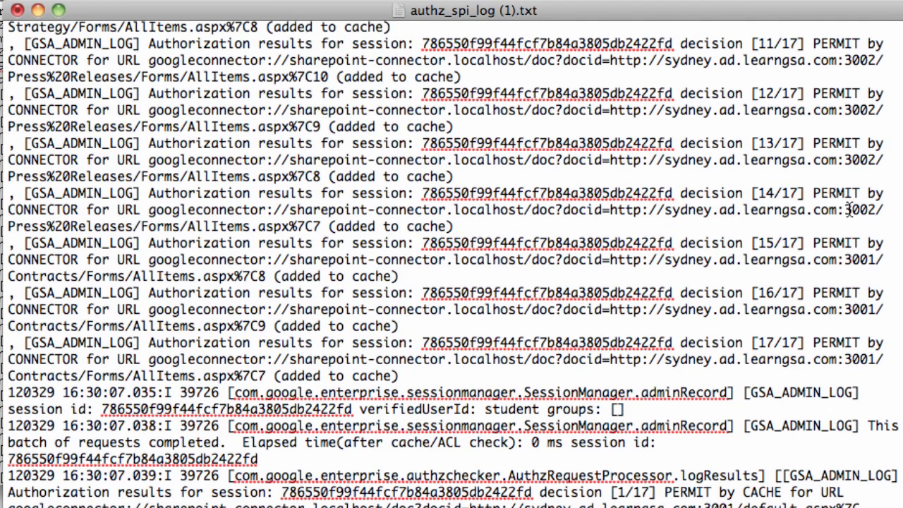
{"action": "left_click_drag", "start_coordinate": [815, 192], "coordinate": [88, 209]}
{"action": "left_click", "coordinate": [55, 210]}
{"action": "left_click_drag", "start_coordinate": [665, 210], "coordinate": [838, 215]}
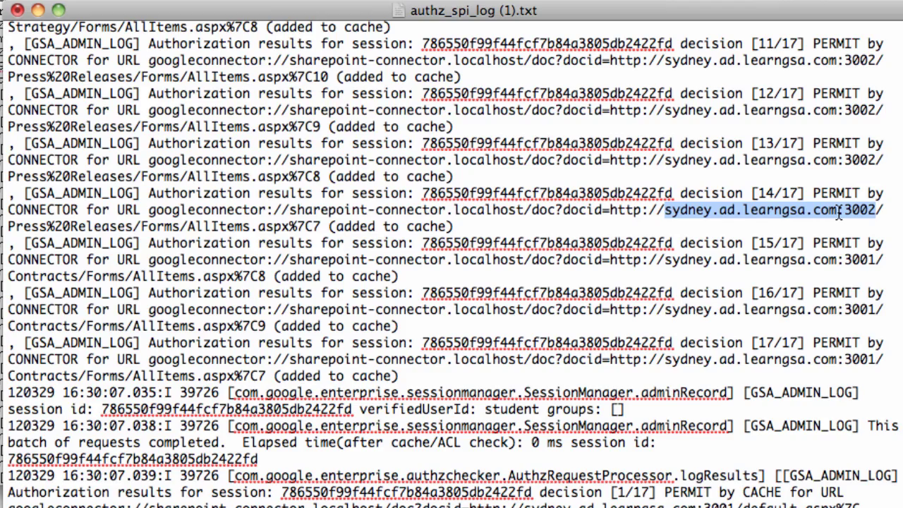
{"action": "scroll", "coordinate": [838, 214], "scroll_direction": "down", "scroll_amount": 10}
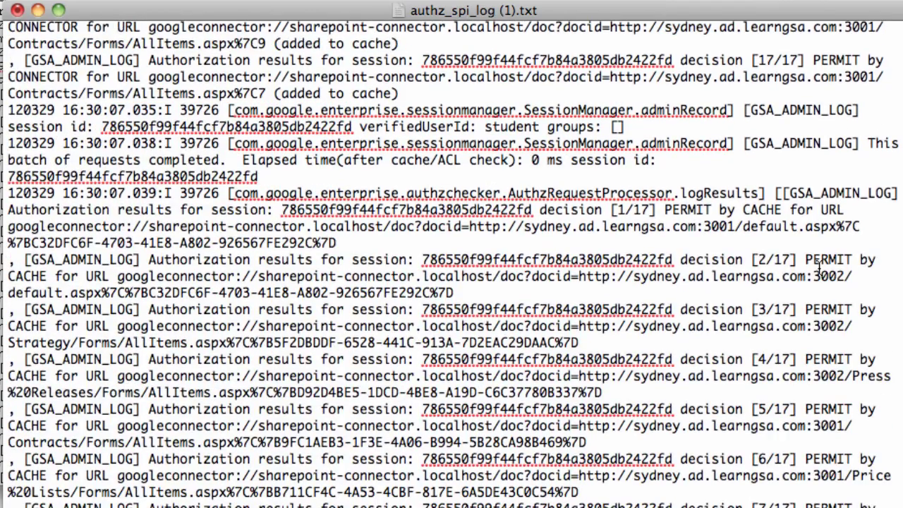
{"action": "left_click_drag", "start_coordinate": [805, 261], "coordinate": [49, 276]}
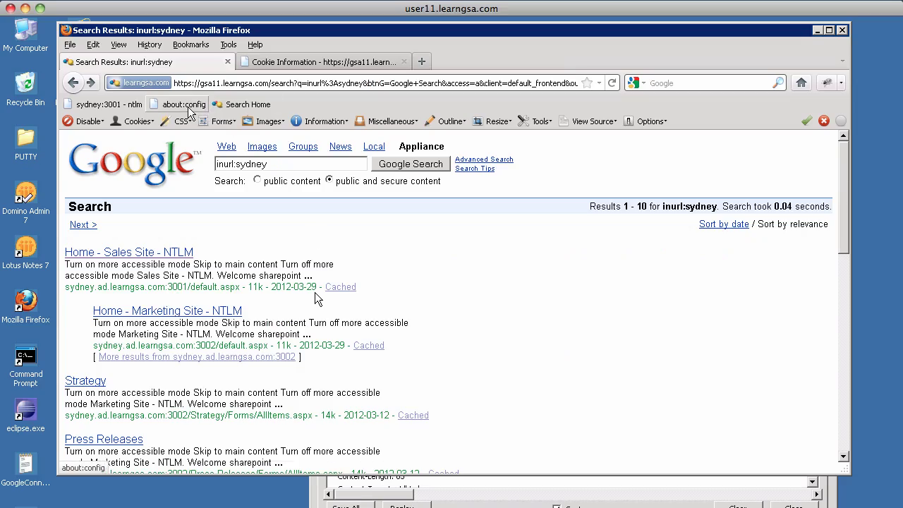
Step: In Firefox on user11, filter the about:config preferences by passwords and check privacy.clearOnShutdown.passwords
{"action": "left_click", "coordinate": [217, 112]}
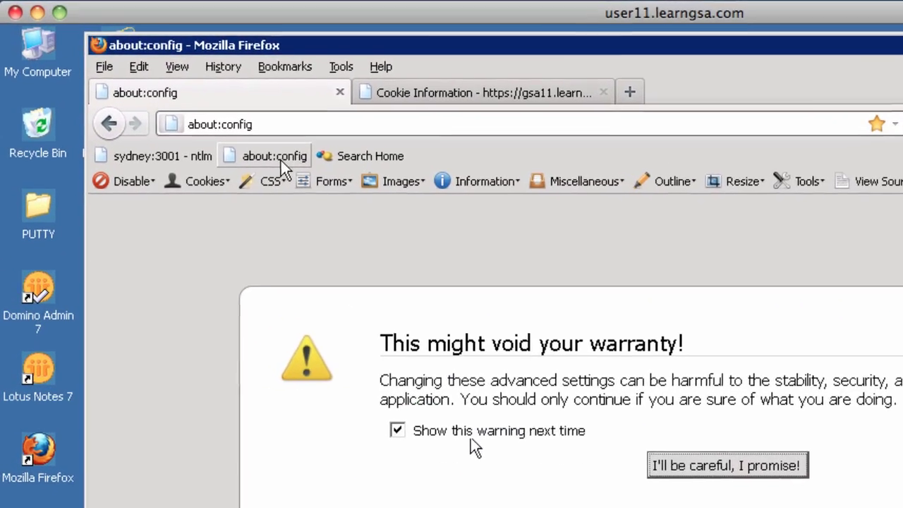
{"action": "left_click", "coordinate": [696, 474]}
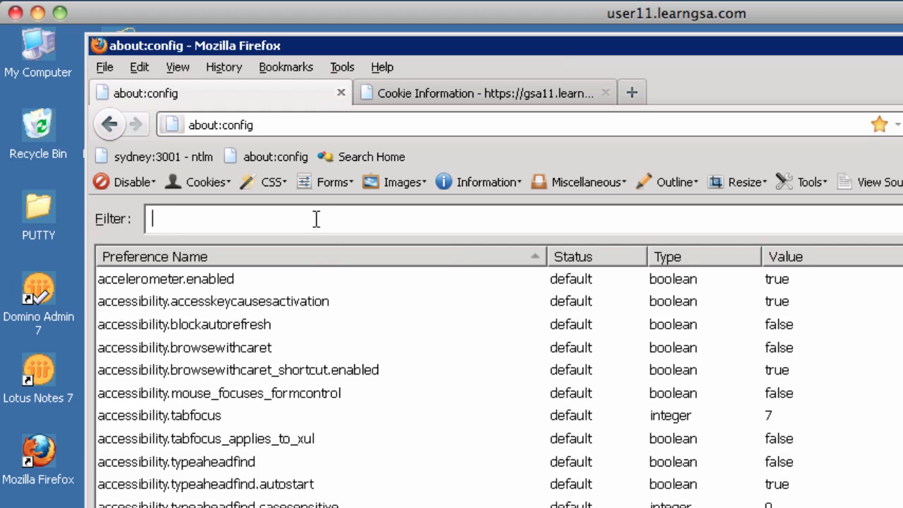
{"action": "type", "text": "passwords"}
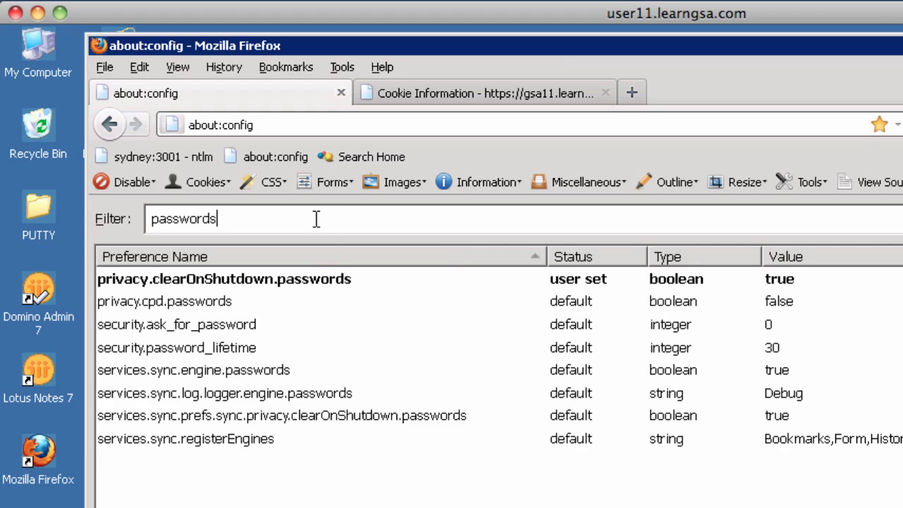
{"action": "left_click", "coordinate": [357, 286]}
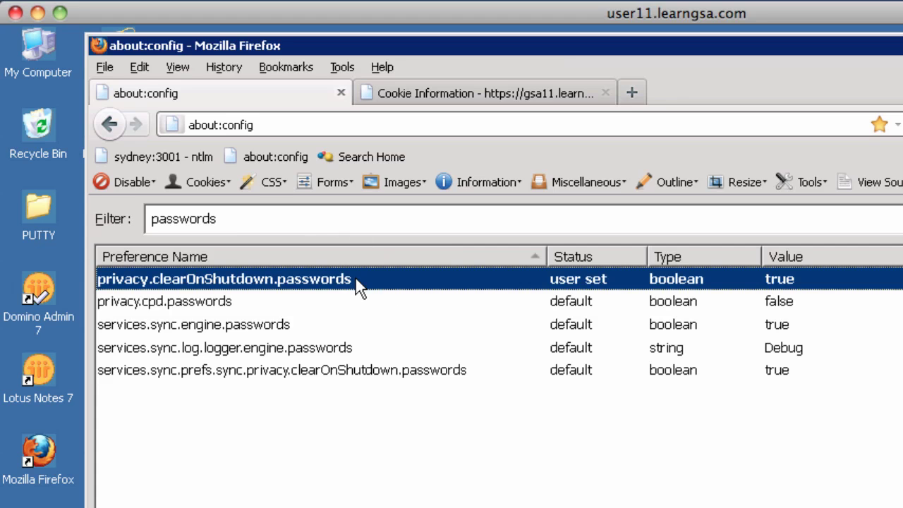
Step: Clear the session cookies, checking the cookie information for about:config, and exit Firefox
{"action": "left_click", "coordinate": [210, 185]}
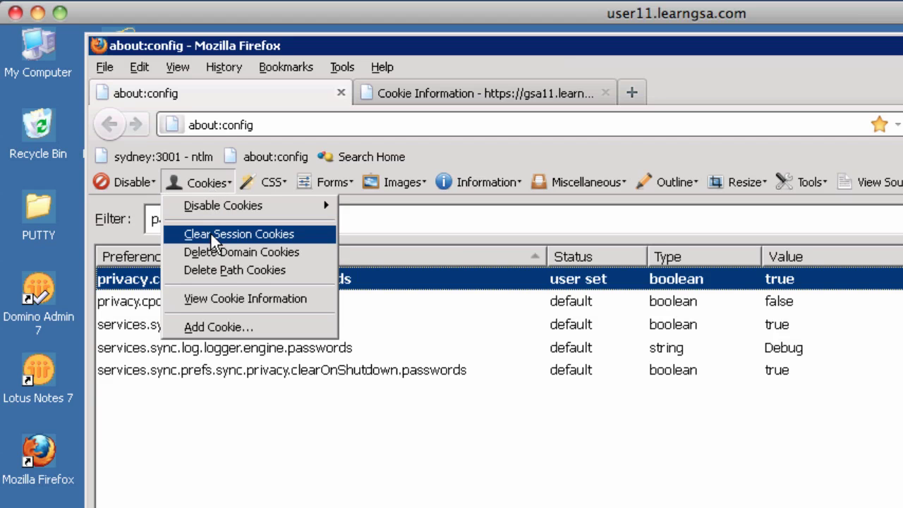
{"action": "left_click", "coordinate": [210, 234]}
{"action": "left_click", "coordinate": [199, 181]}
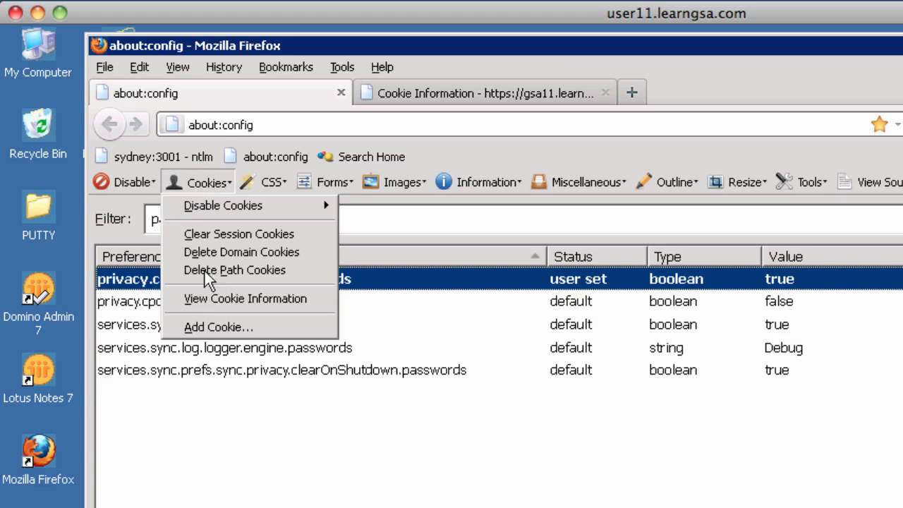
{"action": "left_click", "coordinate": [211, 301]}
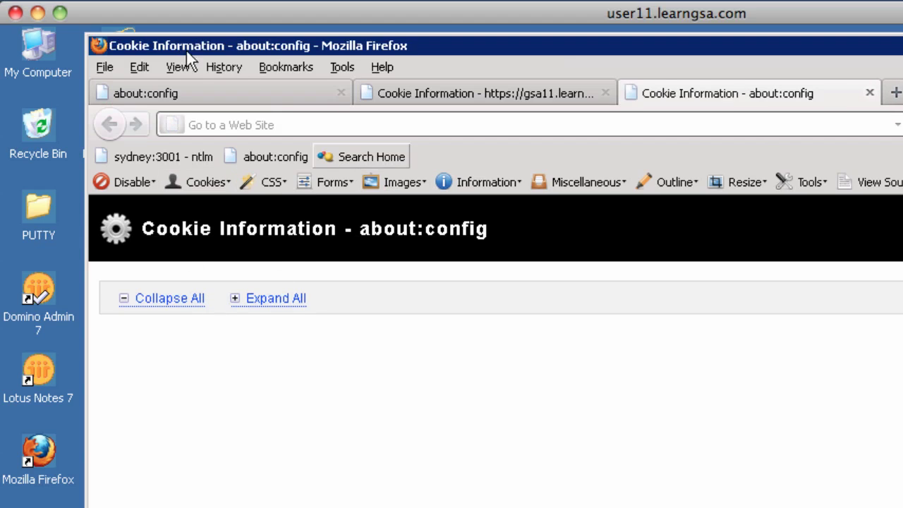
{"action": "left_click", "coordinate": [106, 67]}
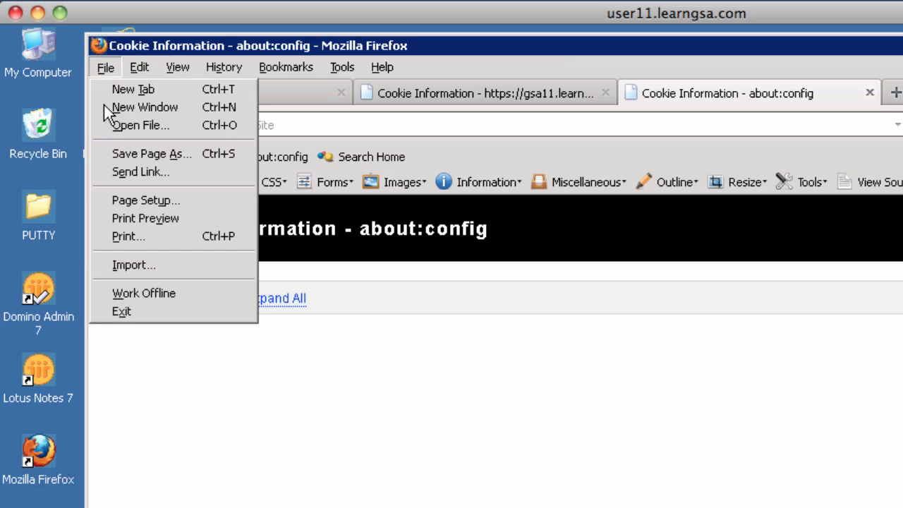
{"action": "left_click", "coordinate": [127, 306]}
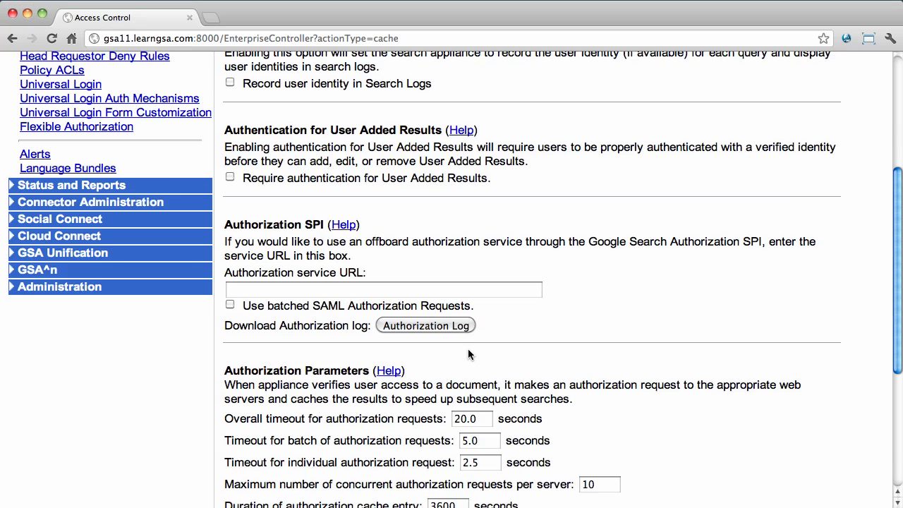
Step: Review the Authorization Parameters and cache-clearing option on the appliance's Access Control page in the admin console
{"action": "scroll", "coordinate": [469, 354], "scroll_direction": "down", "scroll_amount": 3}
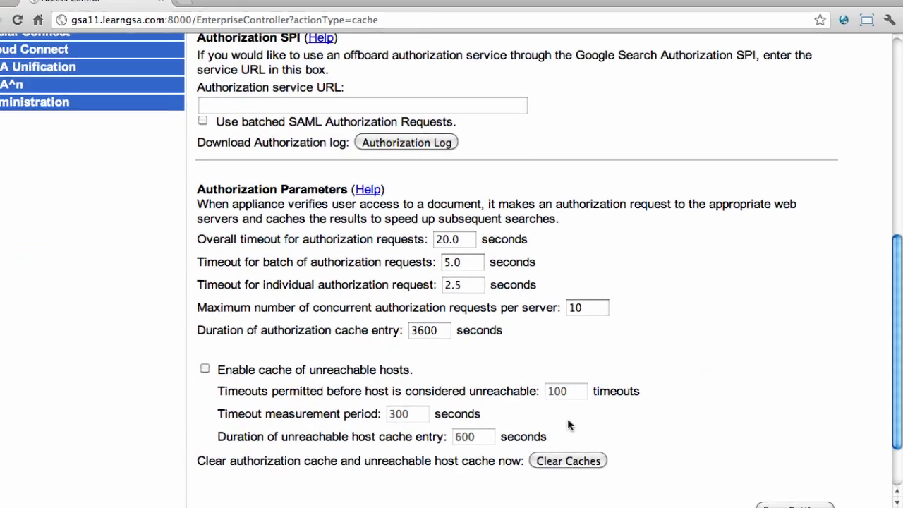
{"action": "scroll", "coordinate": [585, 459], "scroll_direction": "up", "scroll_amount": 5}
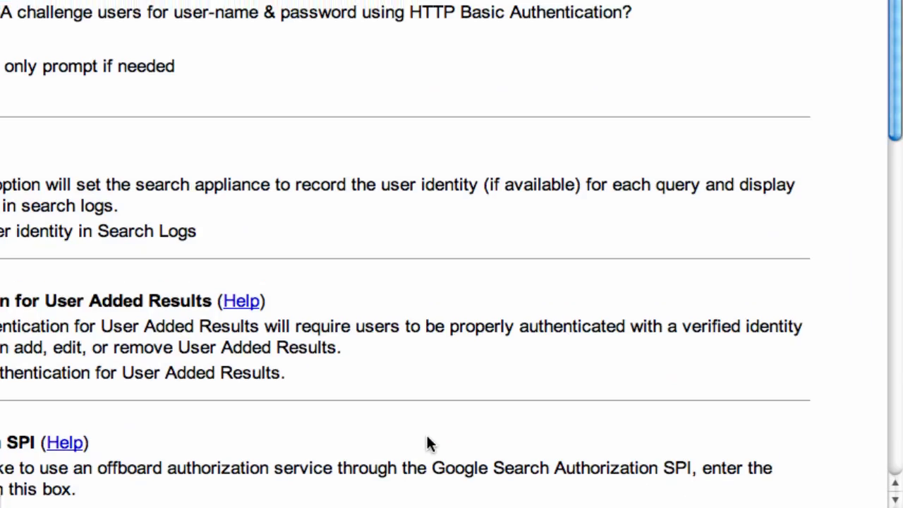